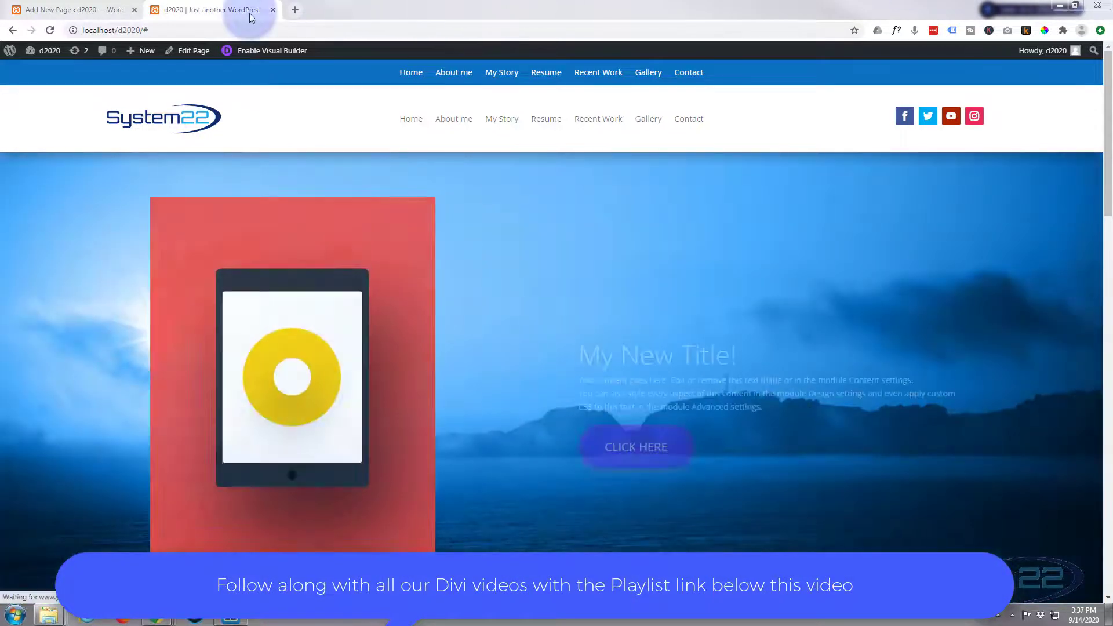
# Step: Return to the new 'One page' page and launch it in the Divi Builder
pyautogui.click(81, 10)
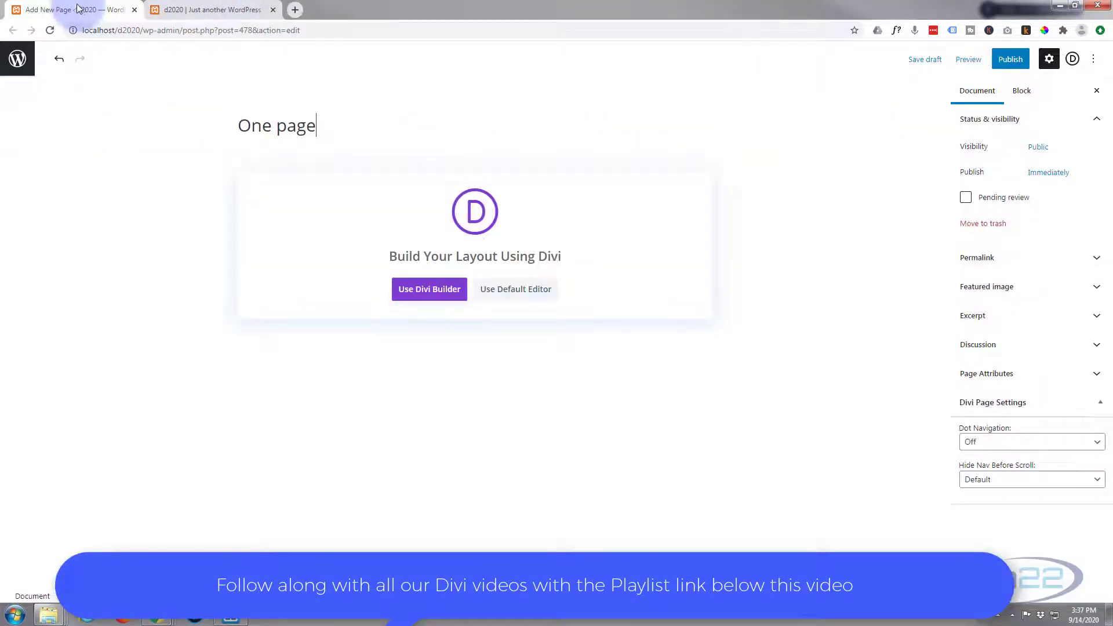
pyautogui.click(426, 292)
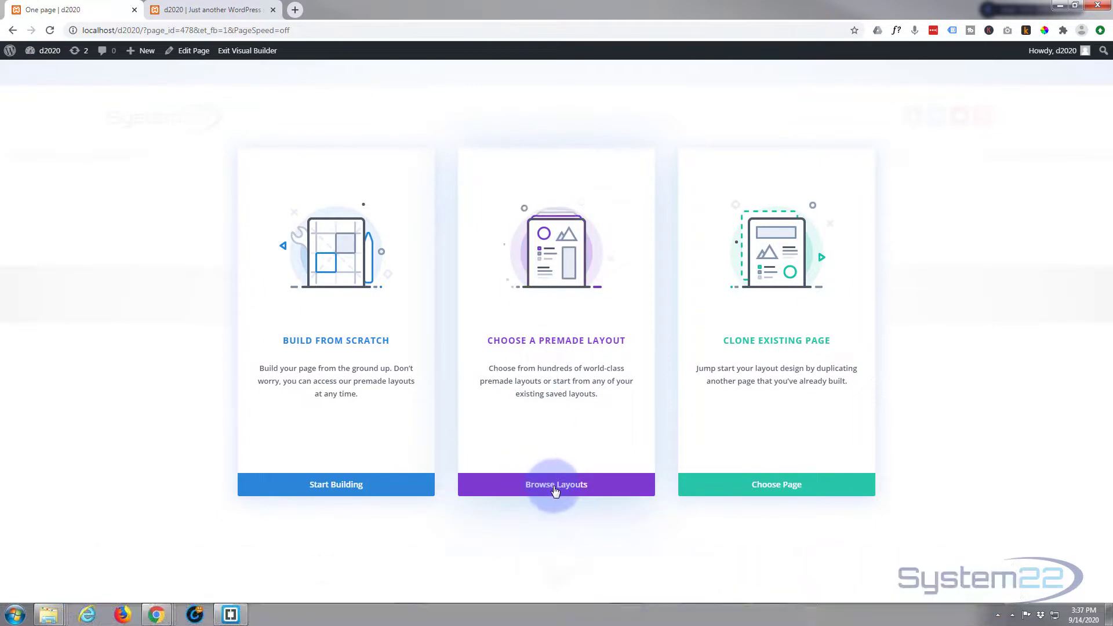
# Step: Apply the Web Agency Landing Page premade layout to the 'One page' page
pyautogui.click(555, 491)
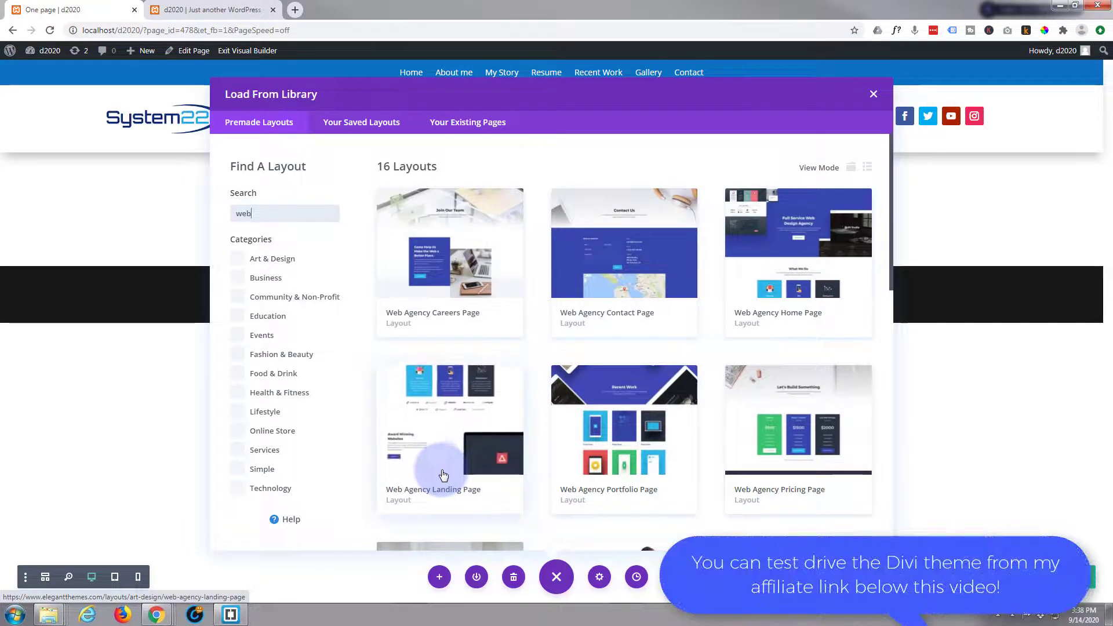
pyautogui.click(450, 429)
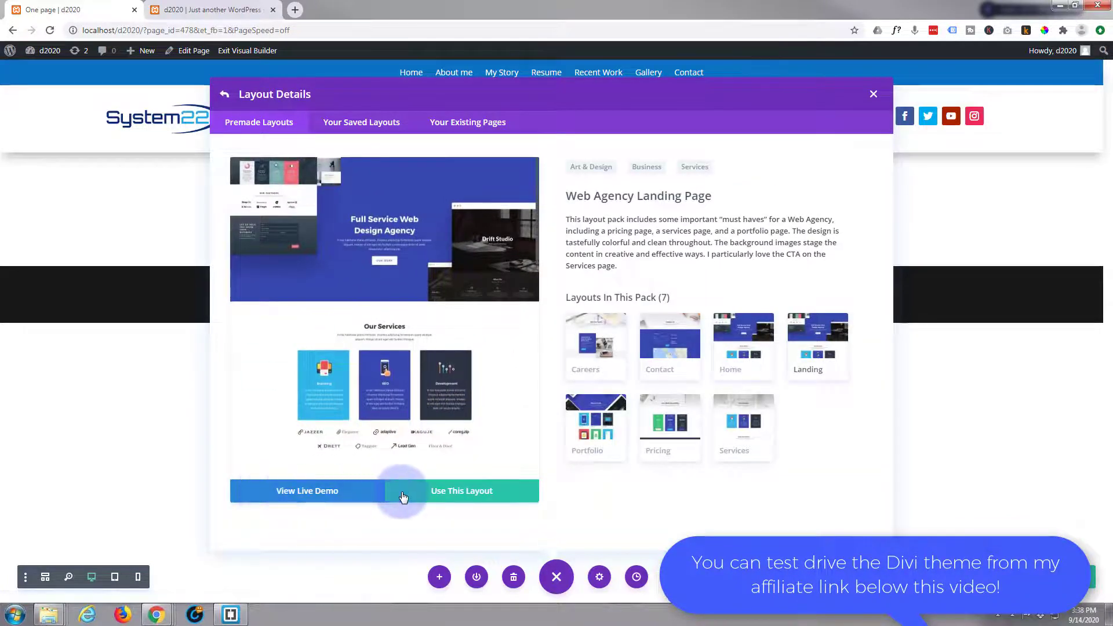
pyautogui.click(434, 493)
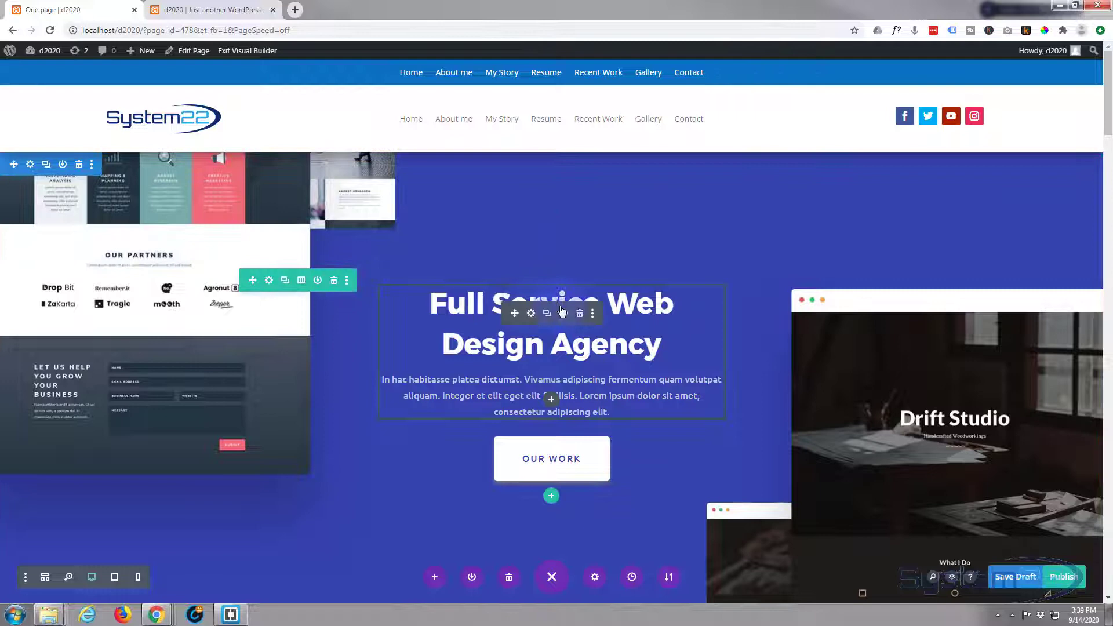
# Step: Replace 'Full' in the hero heading with 'My New'
pyautogui.click(461, 304)
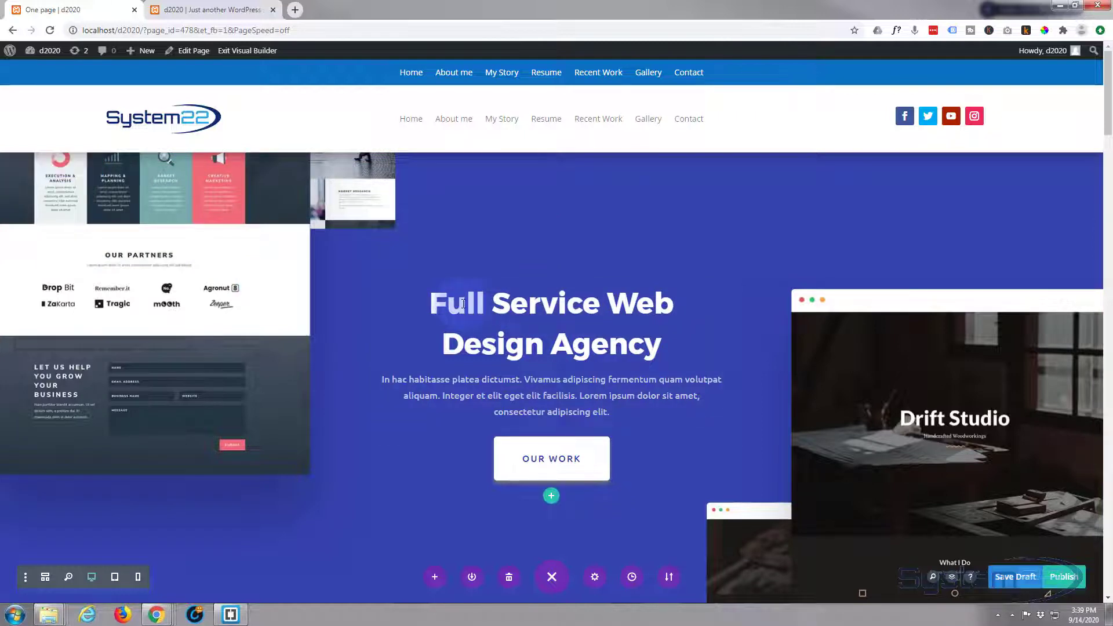
pyautogui.moveTo(484, 305); pyautogui.dragTo(432, 302)
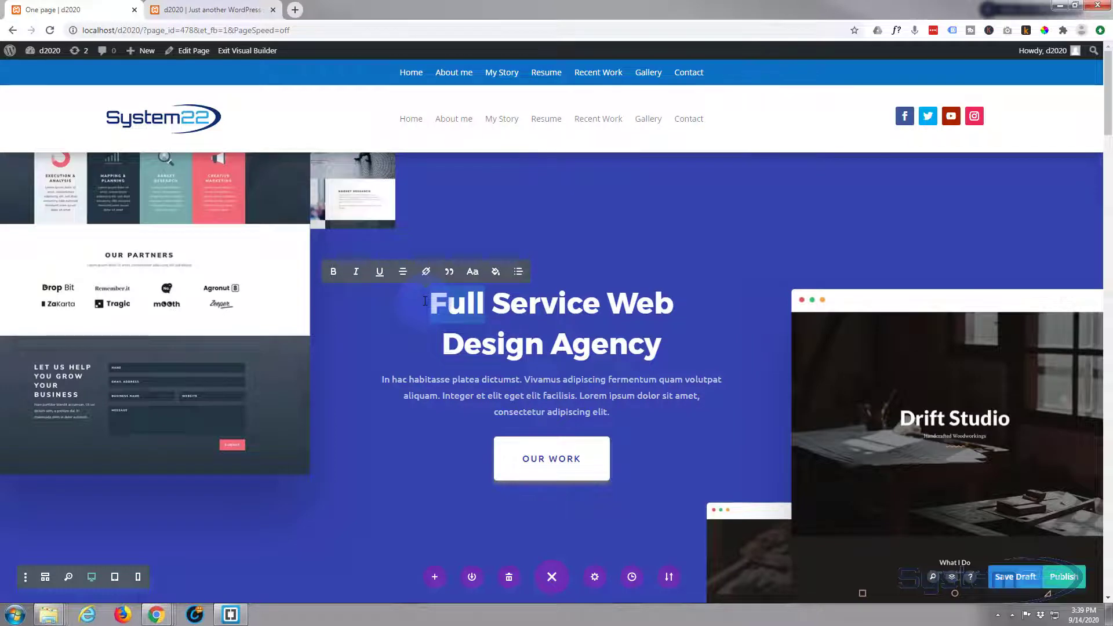
pyautogui.write('My New')
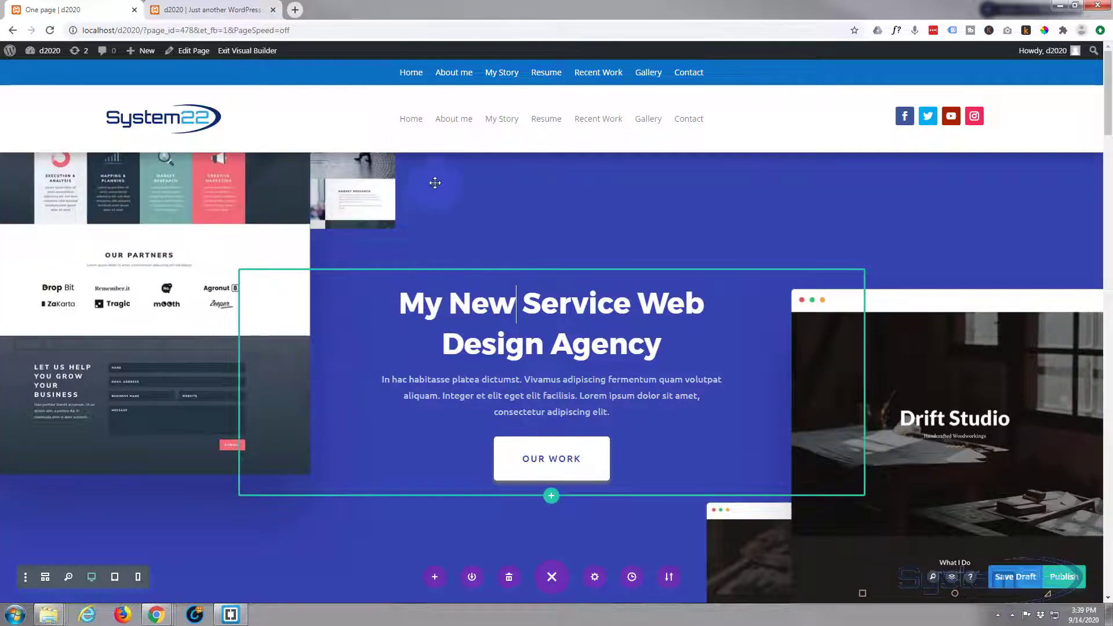
# Step: Scroll down the layout to the Let's Work Together contact form section
pyautogui.scroll(-3, 427, 186)
pyautogui.scroll(3, 421, 209)
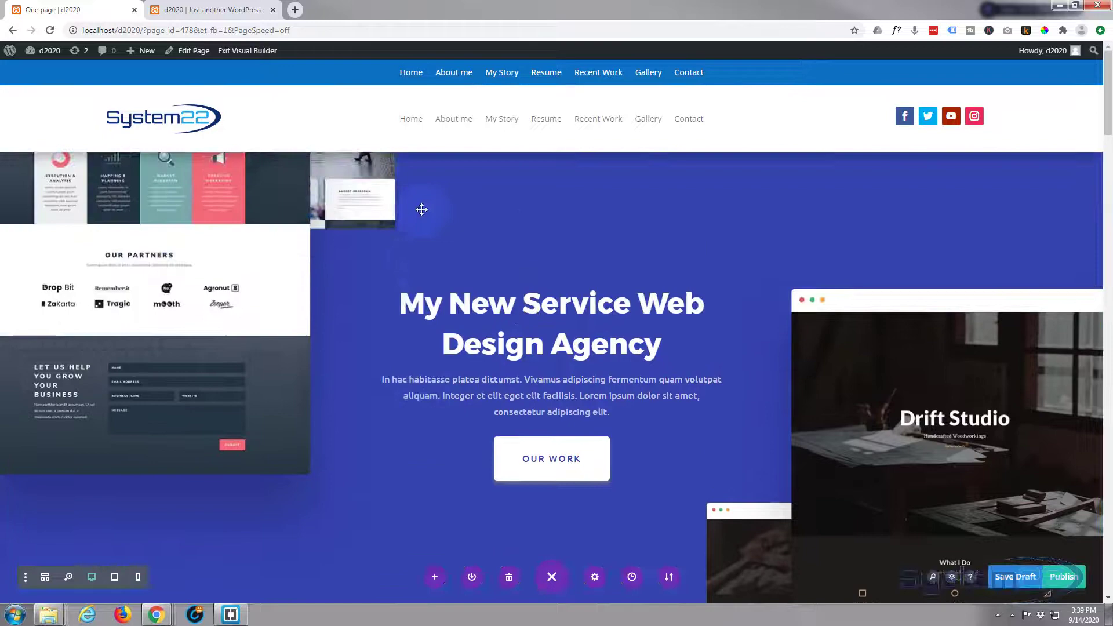
pyautogui.scroll(-10, 343, 292)
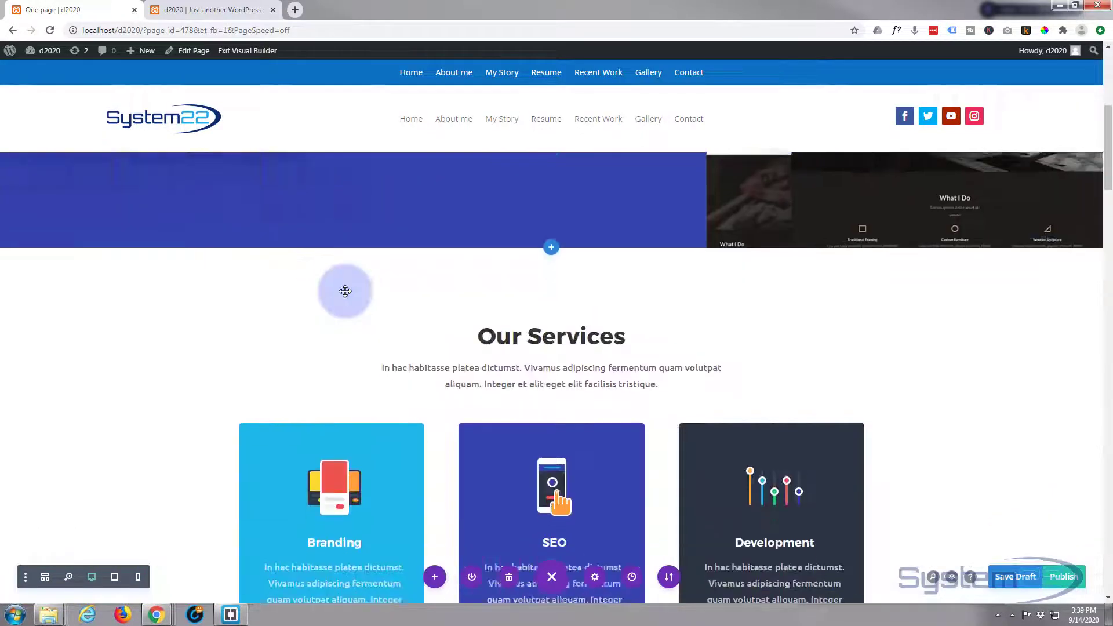
pyautogui.scroll(-10, 344, 291)
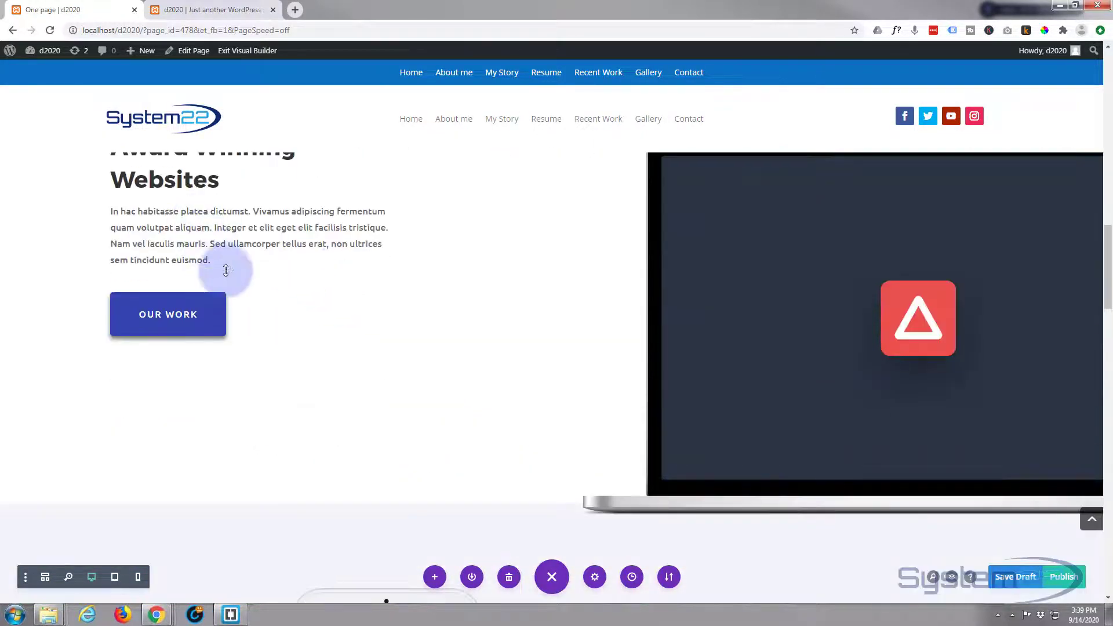
pyautogui.scroll(2, 225, 270)
pyautogui.scroll(-5, 547, 463)
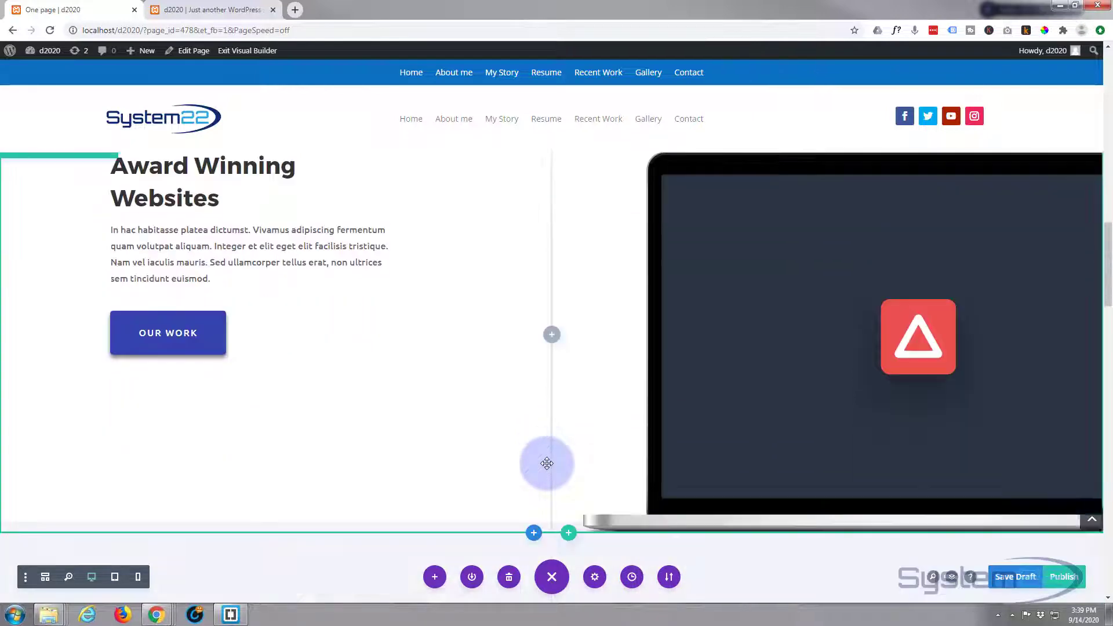
pyautogui.scroll(-11, 547, 463)
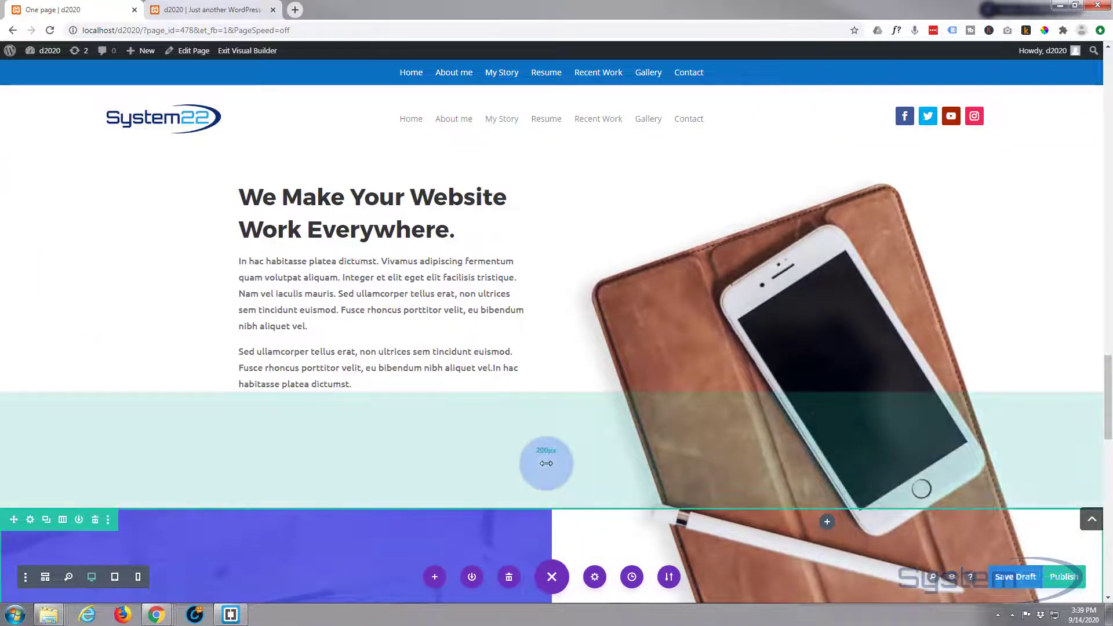
pyautogui.scroll(-10, 546, 463)
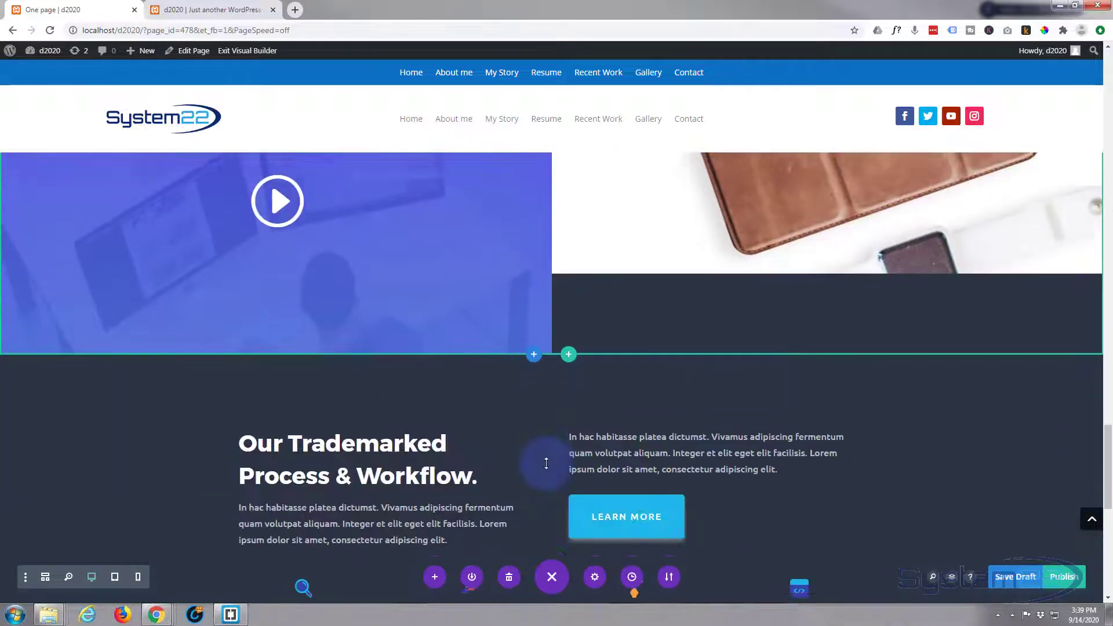
pyautogui.scroll(-7, 546, 463)
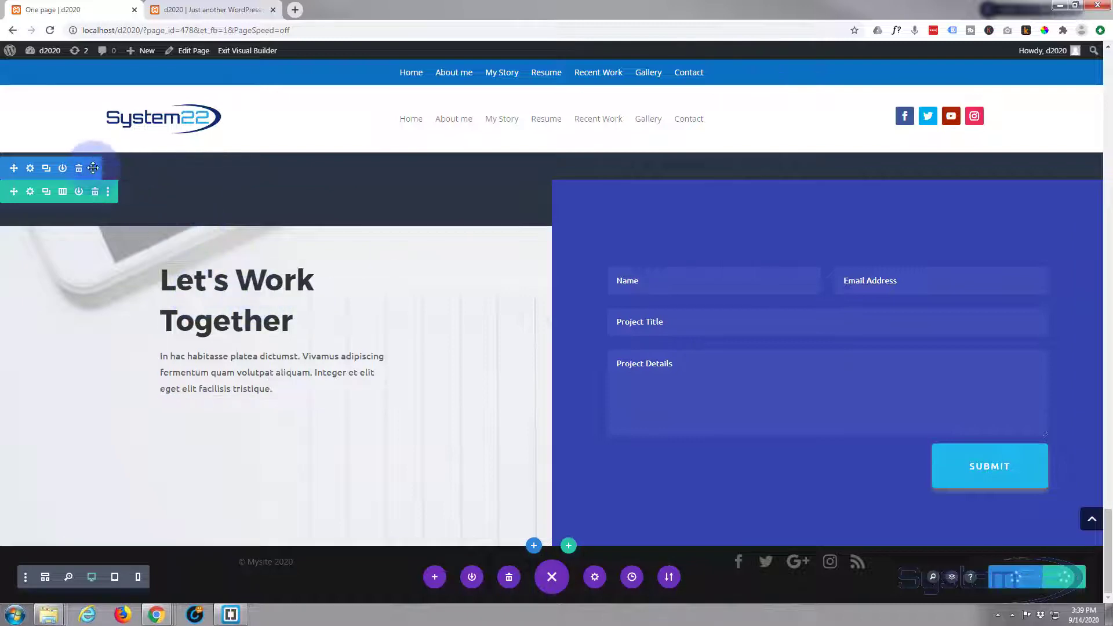
# Step: Give the Let's Work Together section the CSS ID 'contact' and save its settings
pyautogui.moveTo(92, 168); pyautogui.dragTo(30, 170)
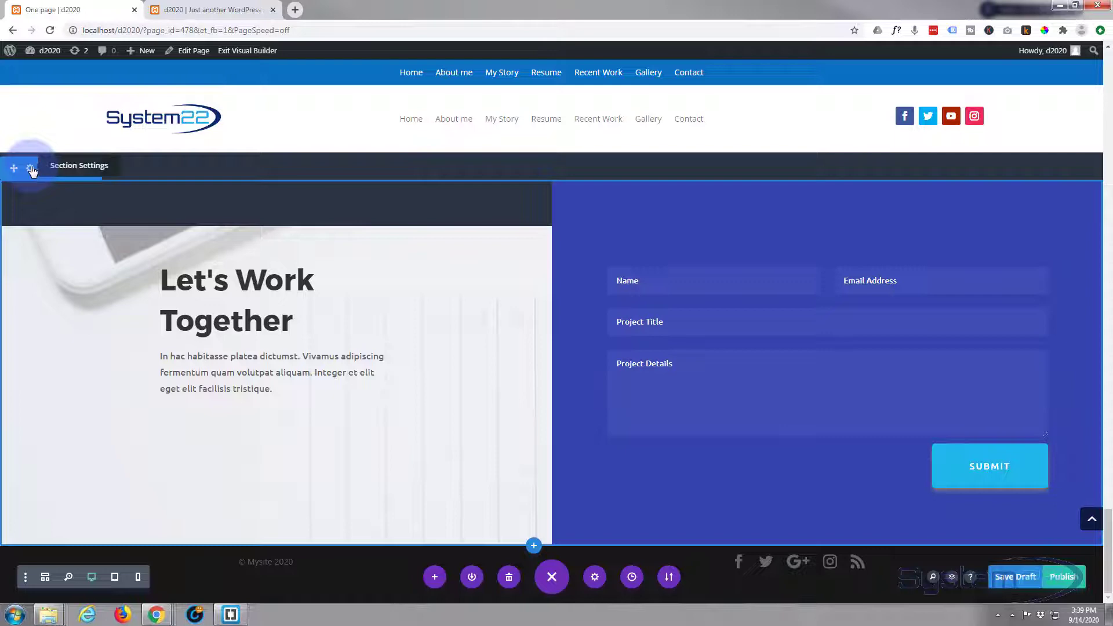
pyautogui.click(29, 169)
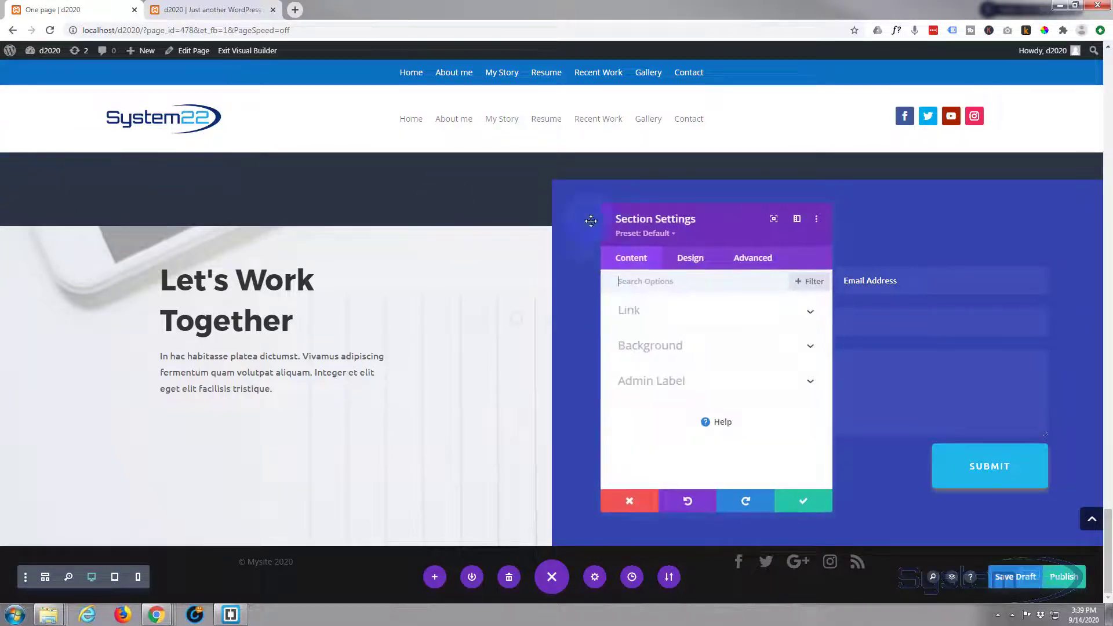
pyautogui.click(745, 261)
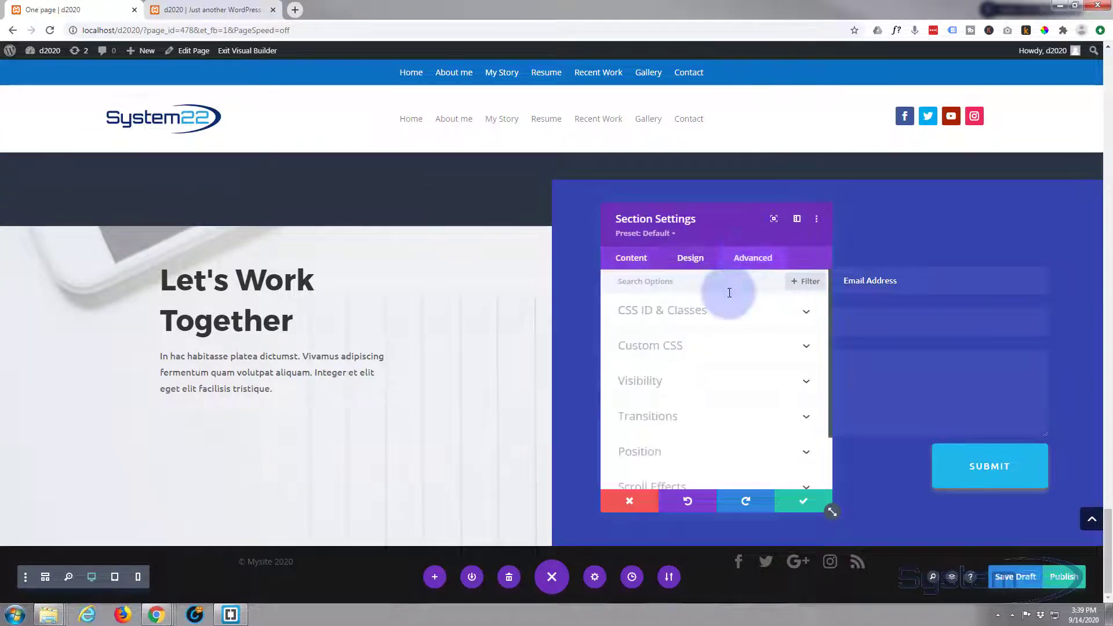
pyautogui.click(741, 316)
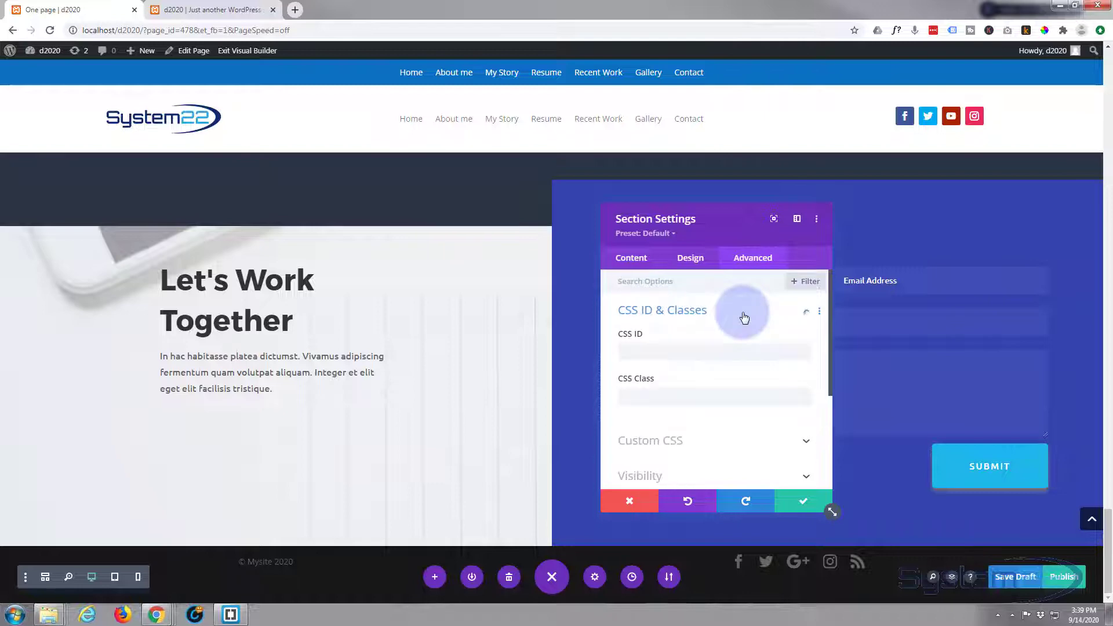
pyautogui.click(624, 351)
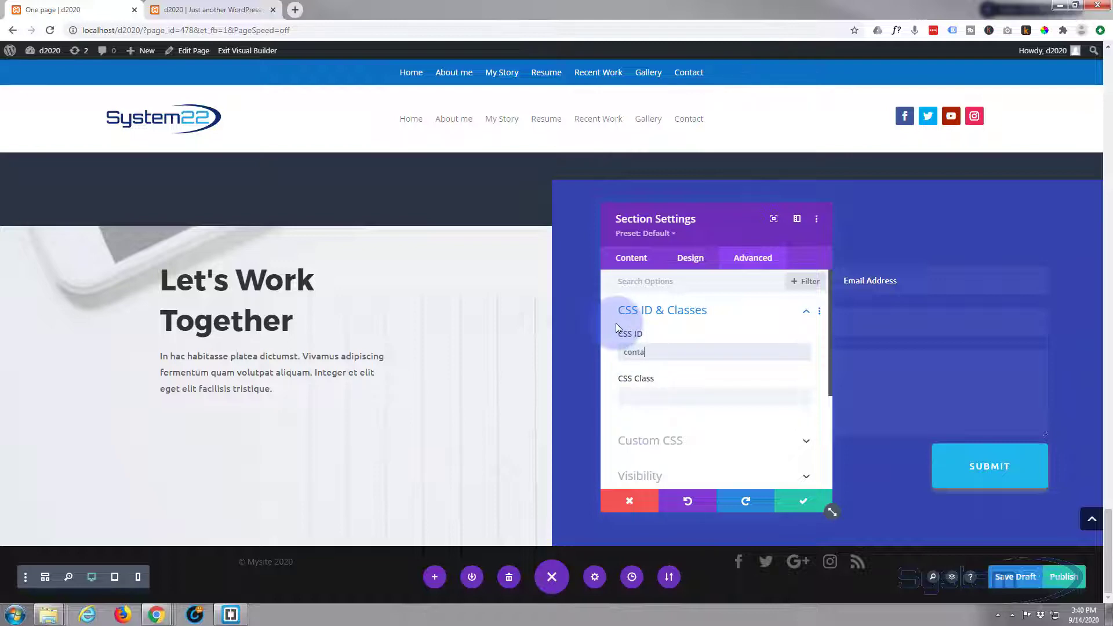
pyautogui.write('contact')
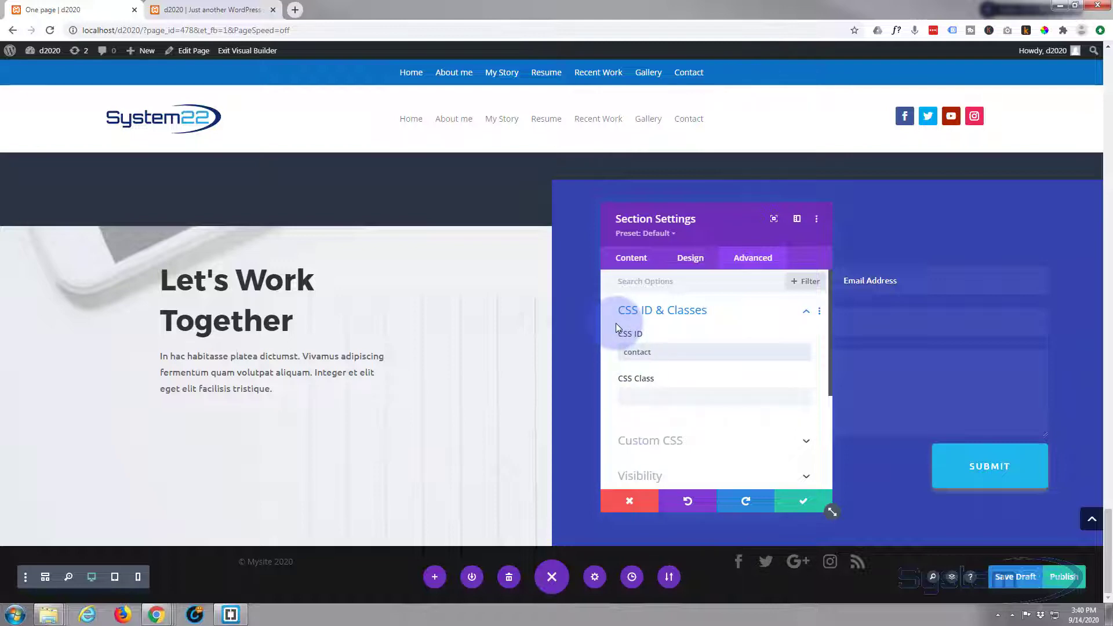
pyautogui.click(803, 501)
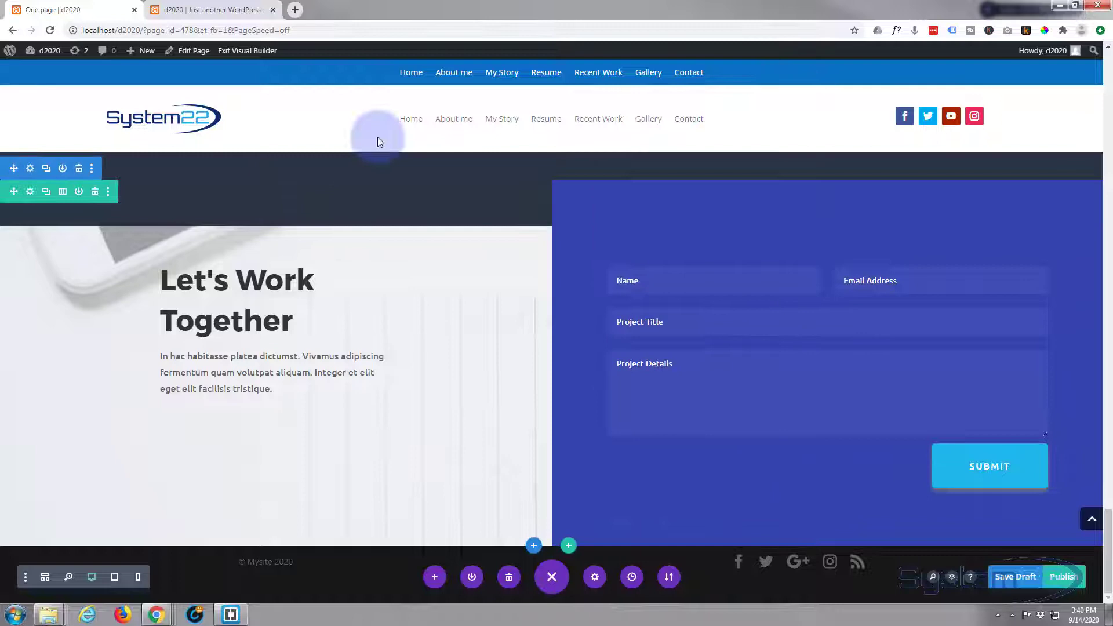
# Step: Assign the CSS ID 'work' to the Our Trademarked Process & Workflow section and save
pyautogui.scroll(5, 323, 261)
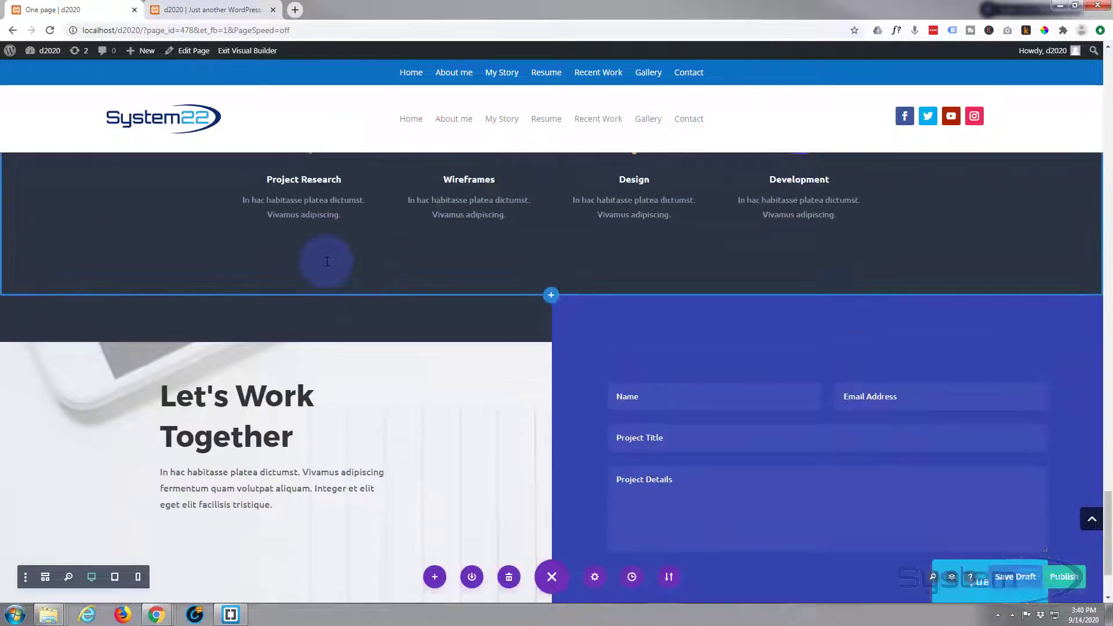
pyautogui.scroll(2, 326, 261)
pyautogui.scroll(2, 326, 261)
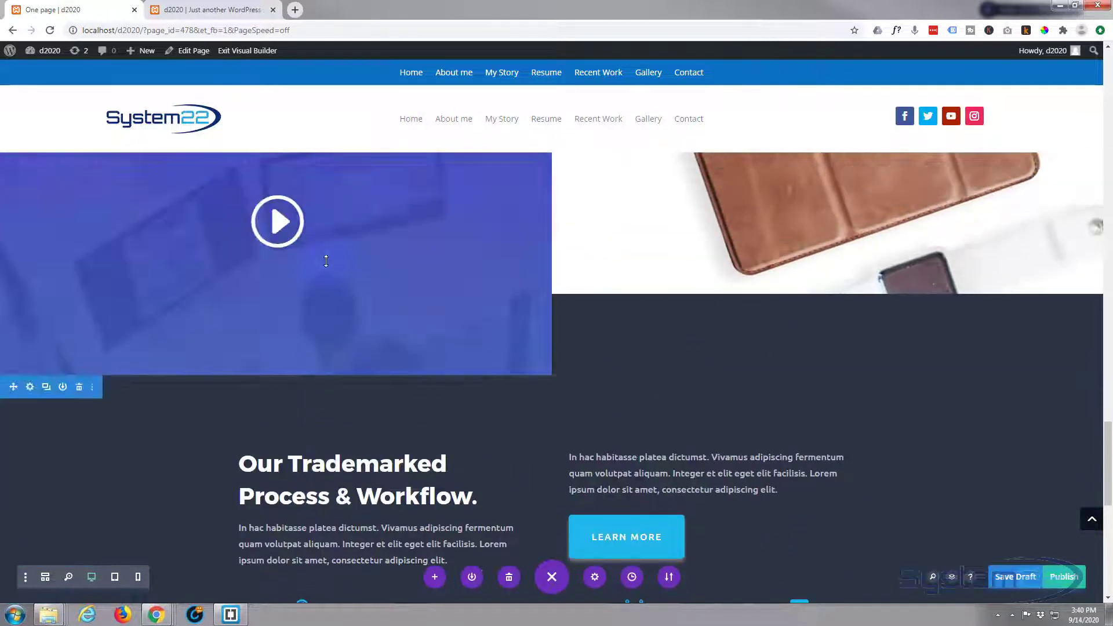
pyautogui.moveTo(37, 396)
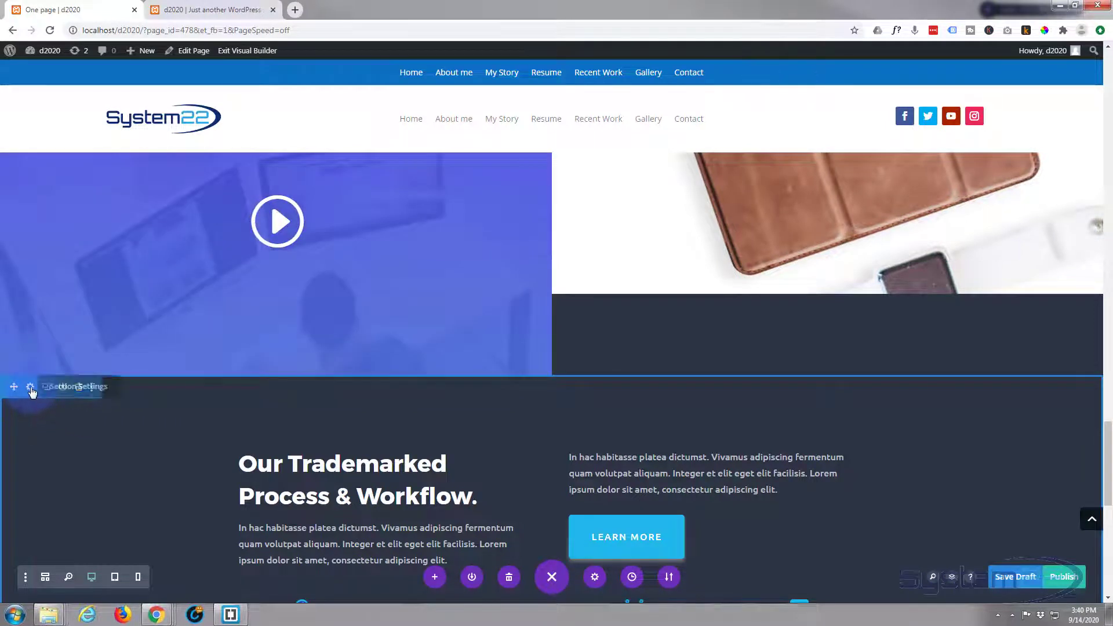
pyautogui.click(30, 386)
pyautogui.click(751, 261)
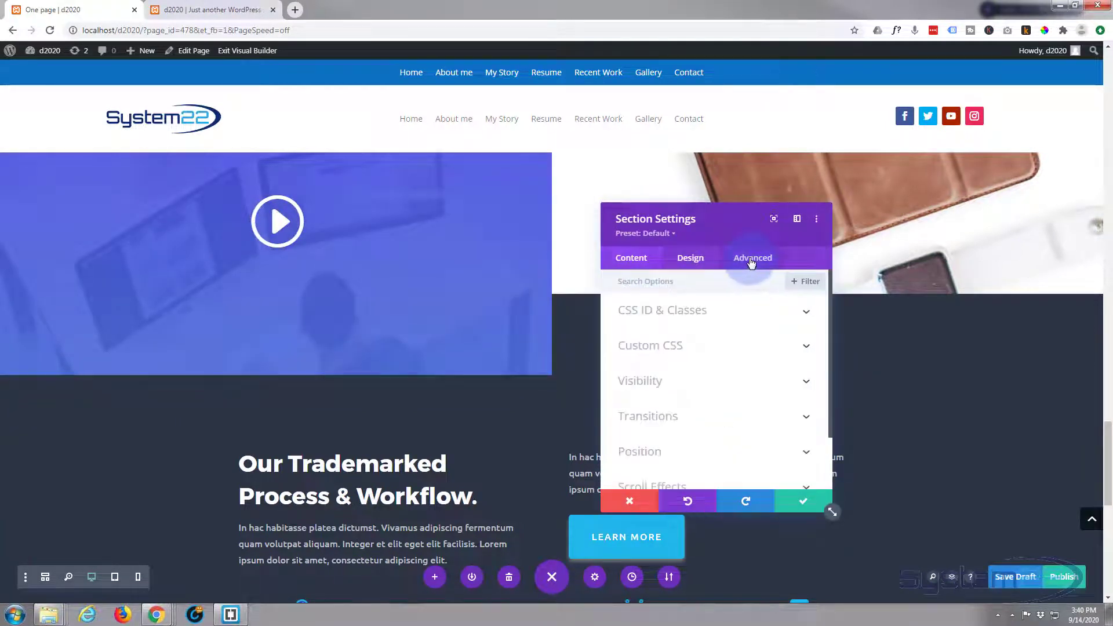
pyautogui.click(700, 312)
pyautogui.click(637, 351)
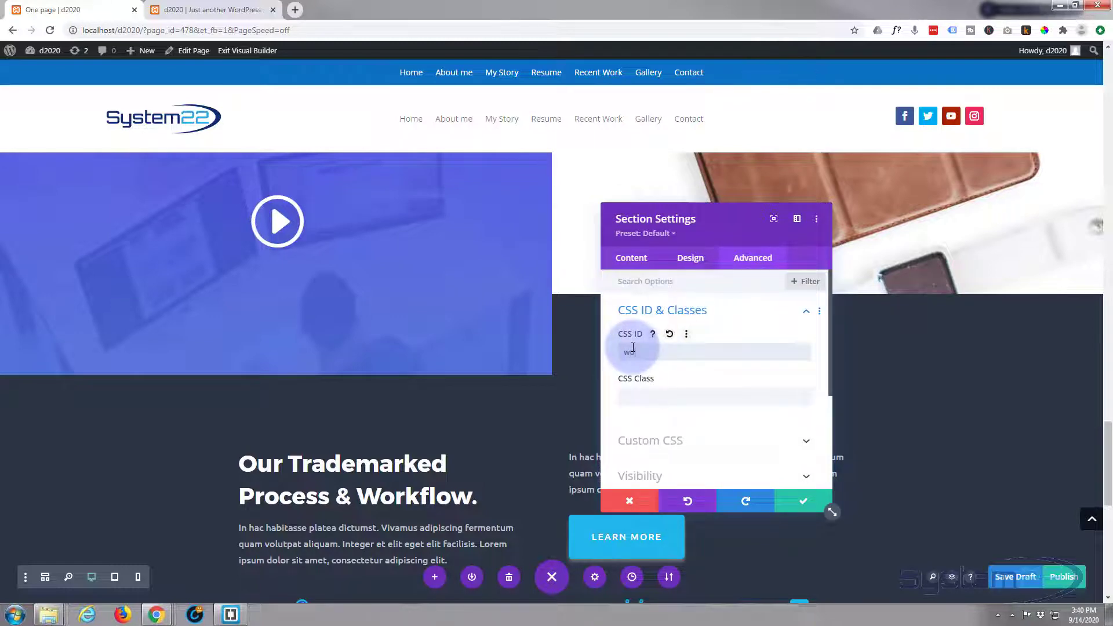
pyautogui.click(803, 502)
# Step: Enter 'mobile' as the CSS ID in the We Design for Mobile section's settings
pyautogui.scroll(6, 415, 277)
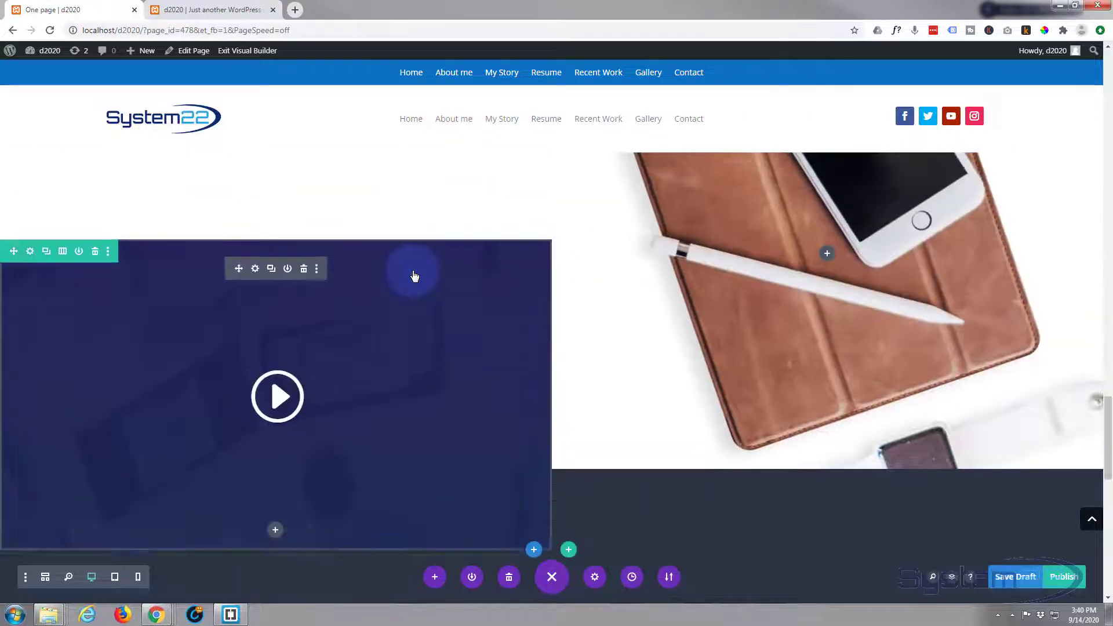
pyautogui.scroll(3, 415, 277)
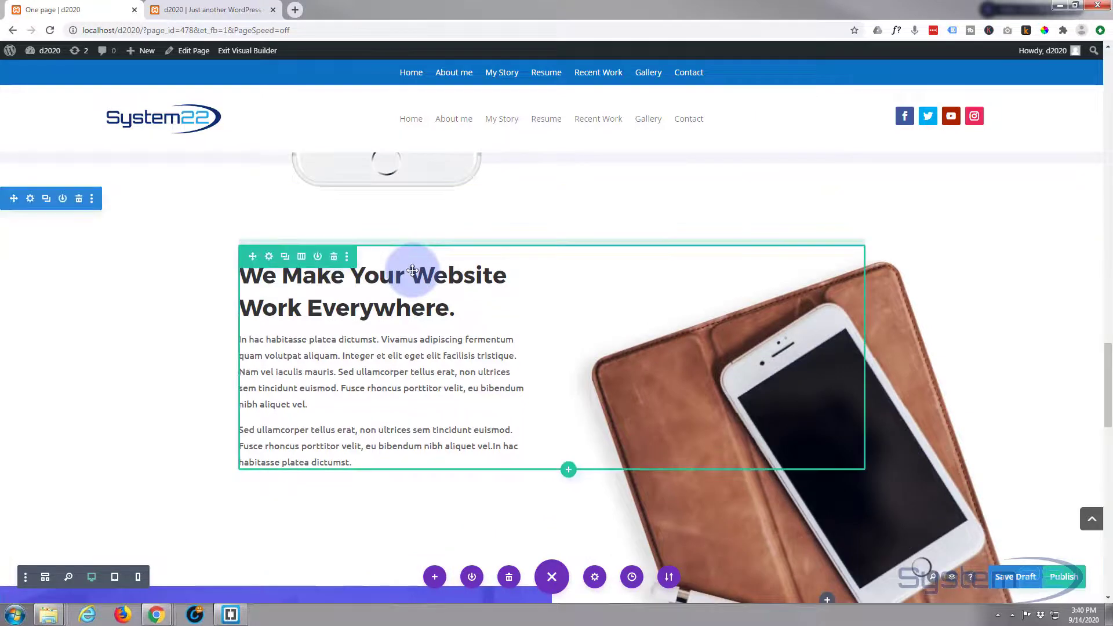
pyautogui.scroll(2, 412, 270)
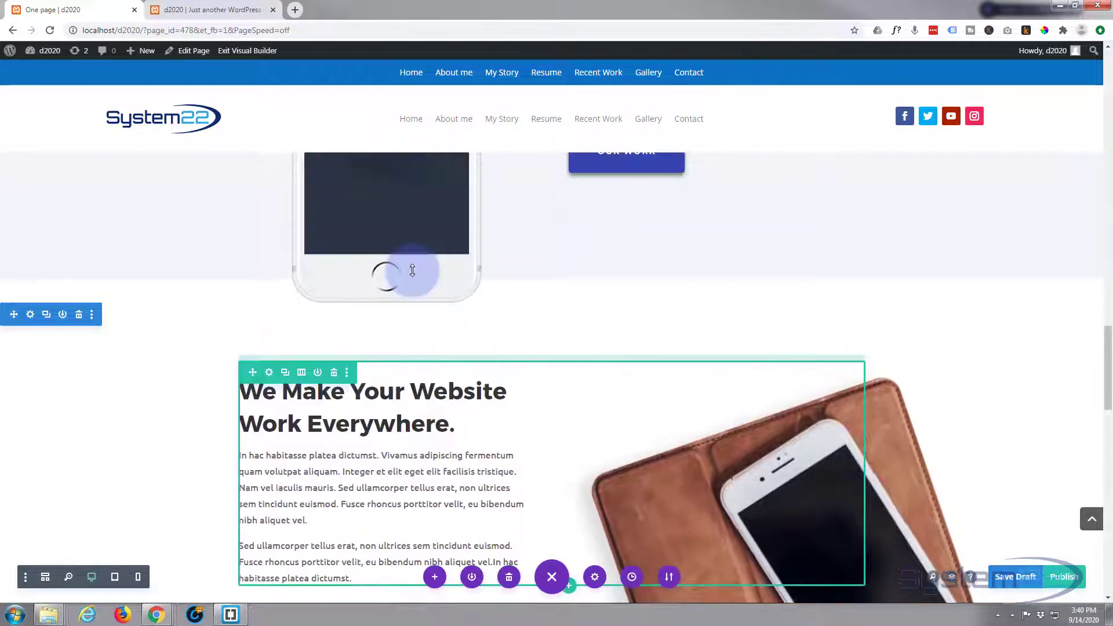
pyautogui.scroll(5, 412, 271)
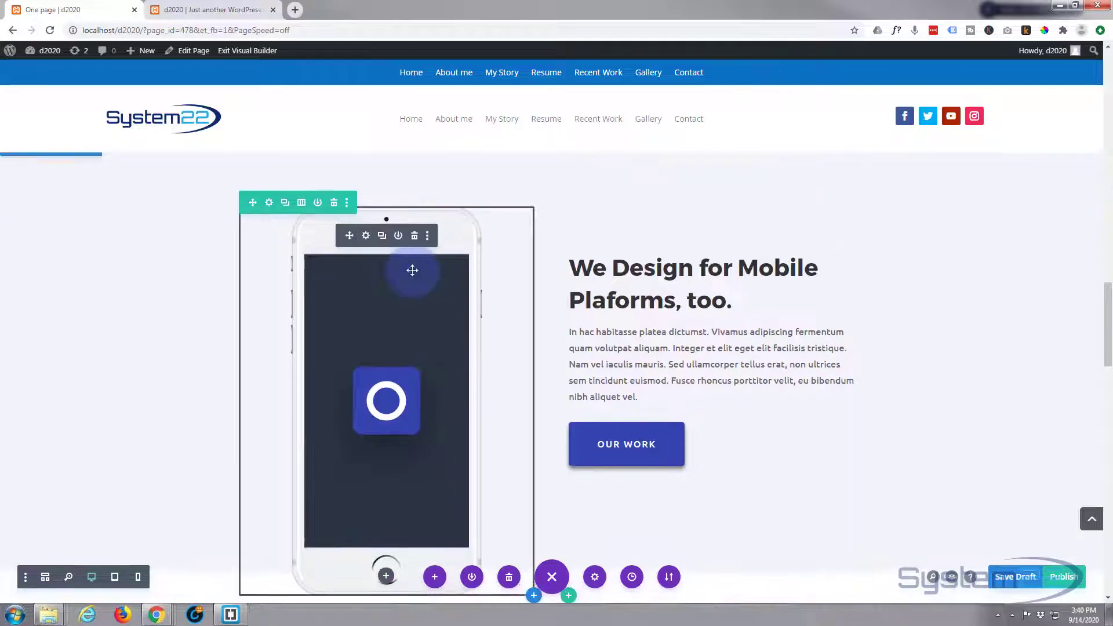
pyautogui.scroll(1, 412, 270)
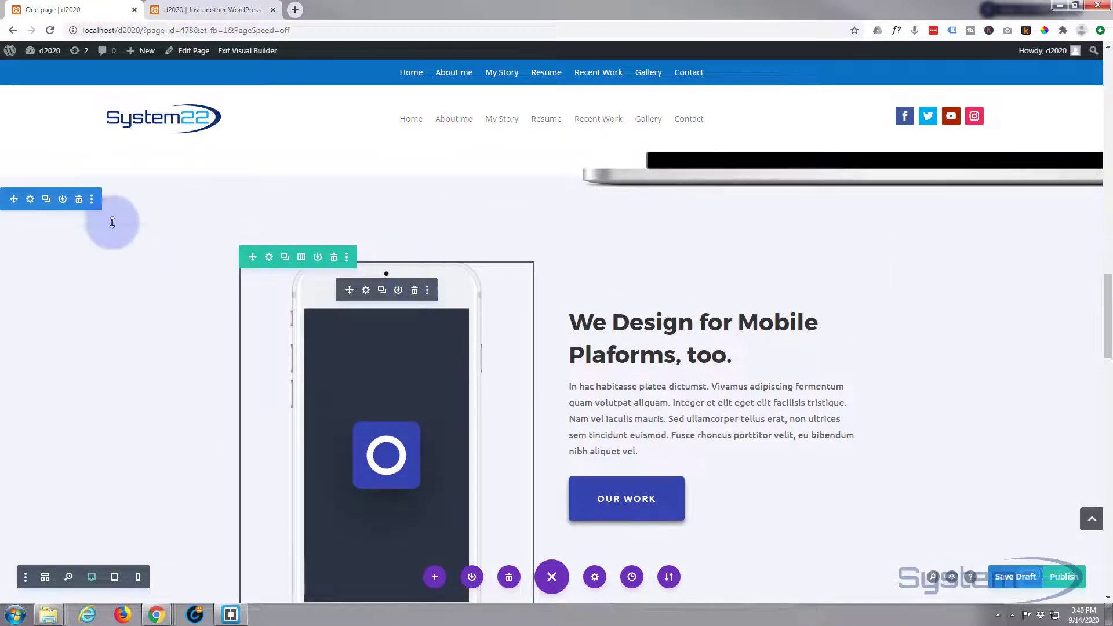
pyautogui.click(30, 200)
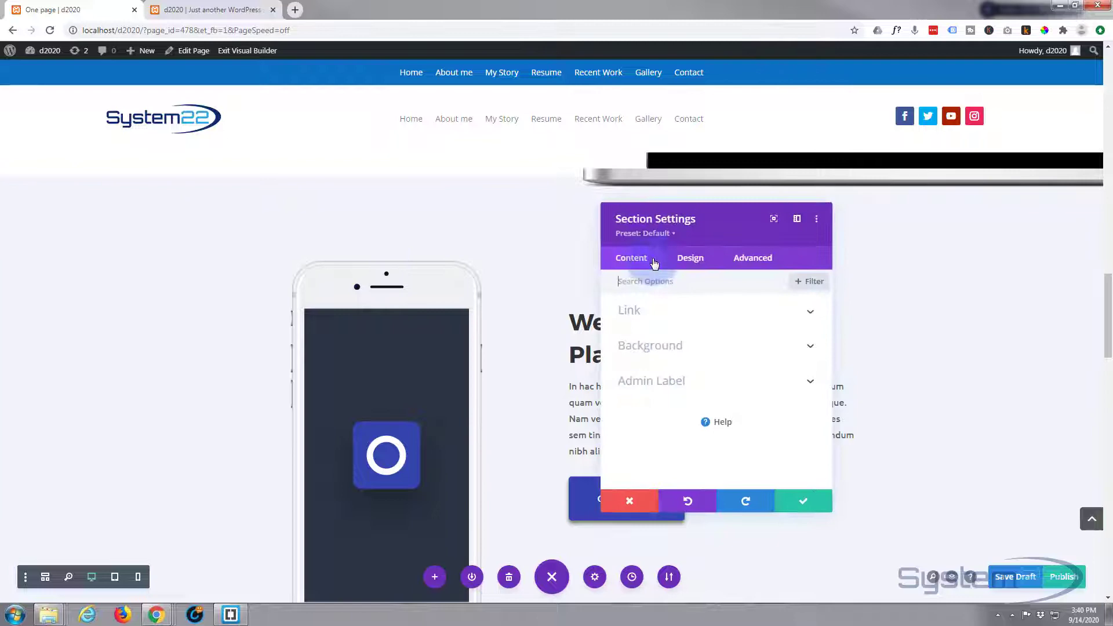
pyautogui.click(751, 259)
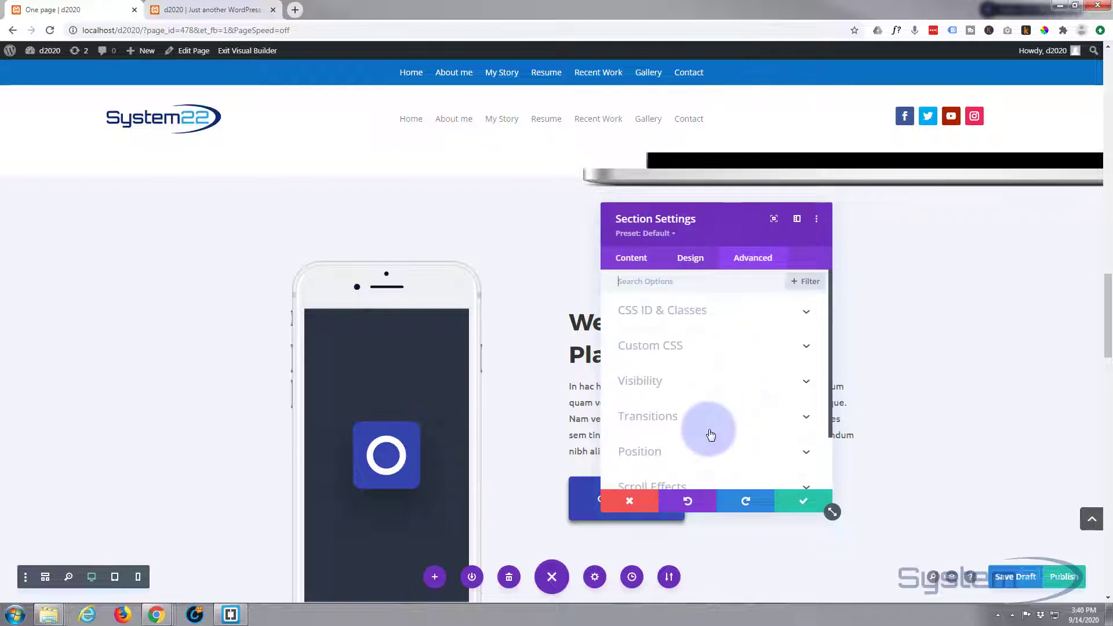
pyautogui.click(728, 309)
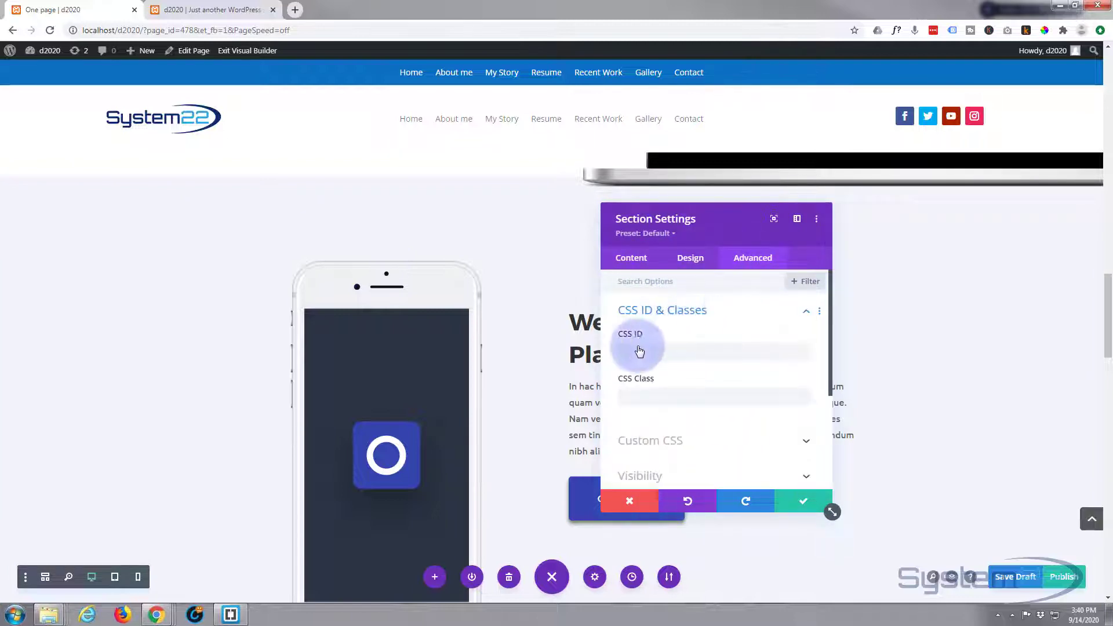
pyautogui.write('mobile')
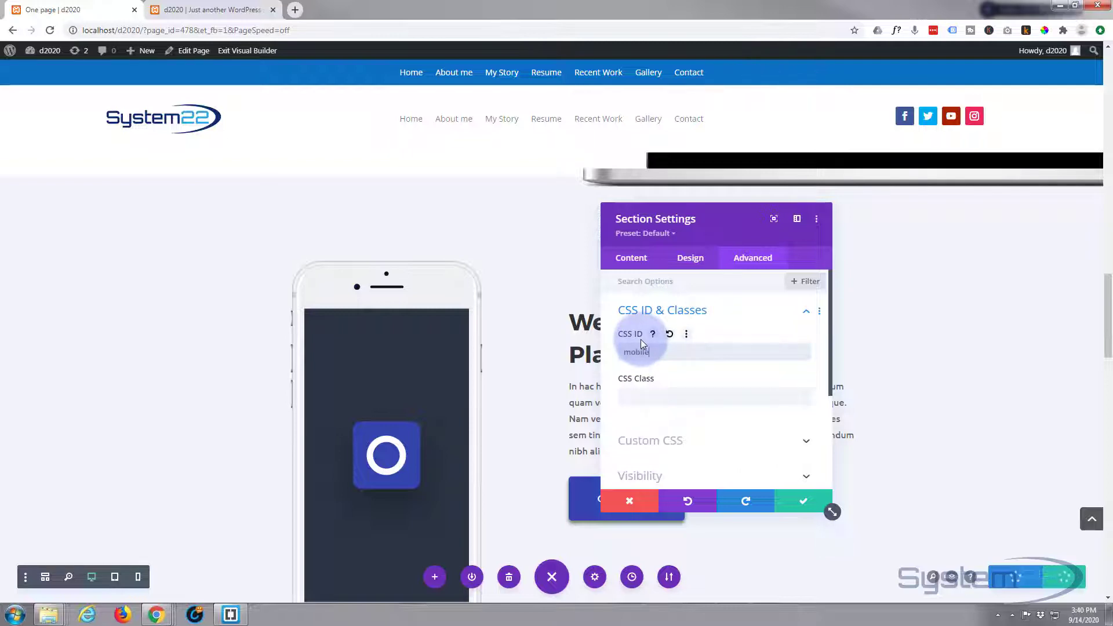
pyautogui.click(553, 316)
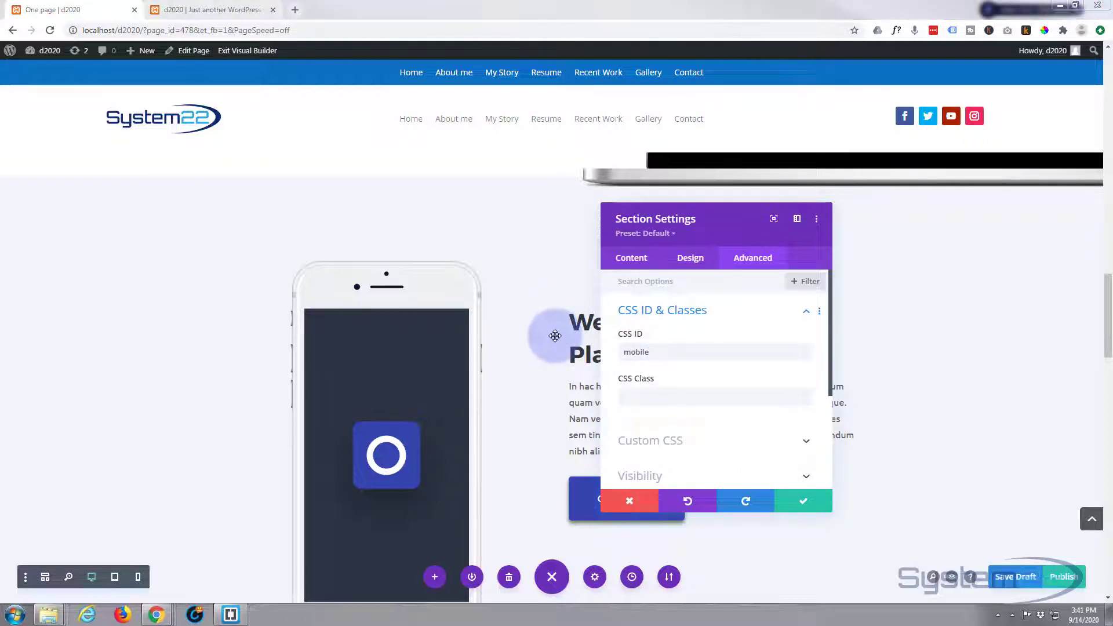
# Step: Save the mobile section's CSS ID and move up to the Our Services section
pyautogui.click(801, 502)
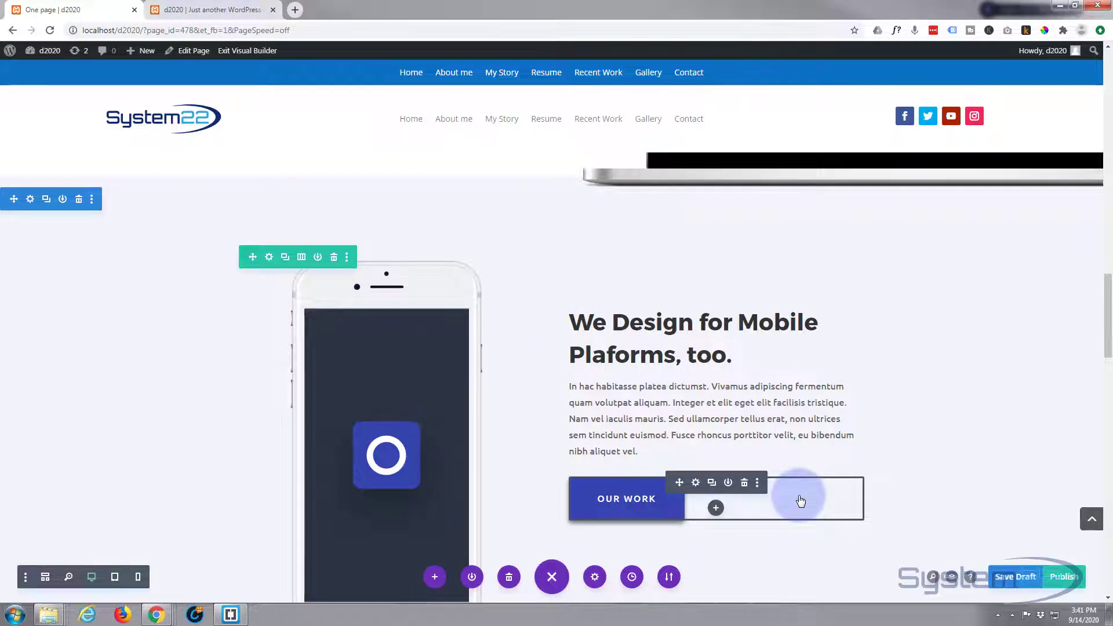
pyautogui.scroll(8, 259, 387)
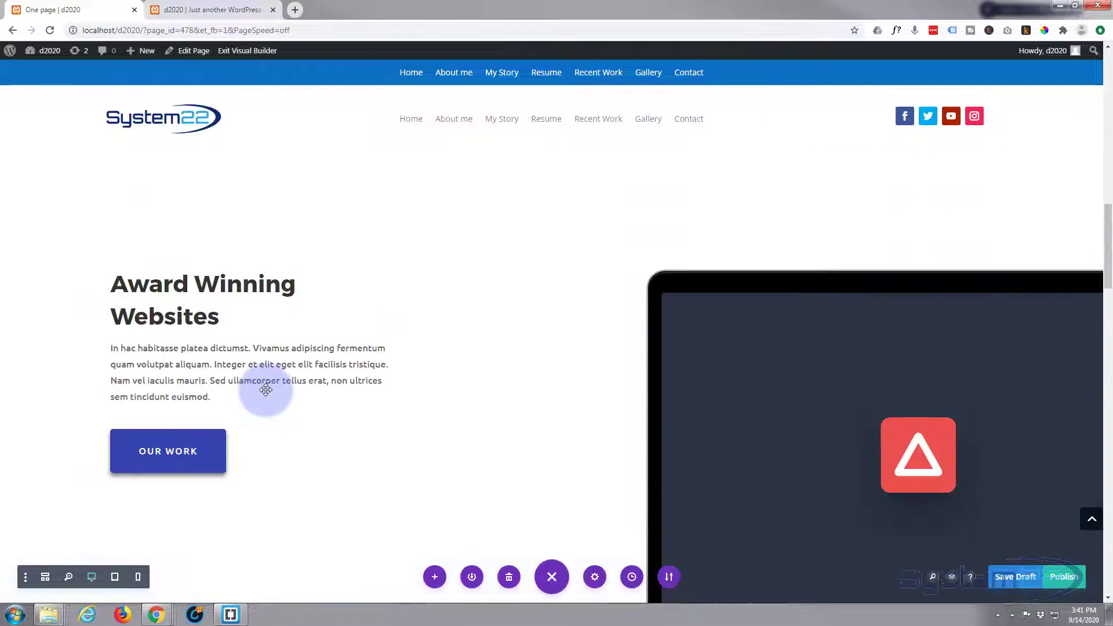
pyautogui.scroll(8, 266, 389)
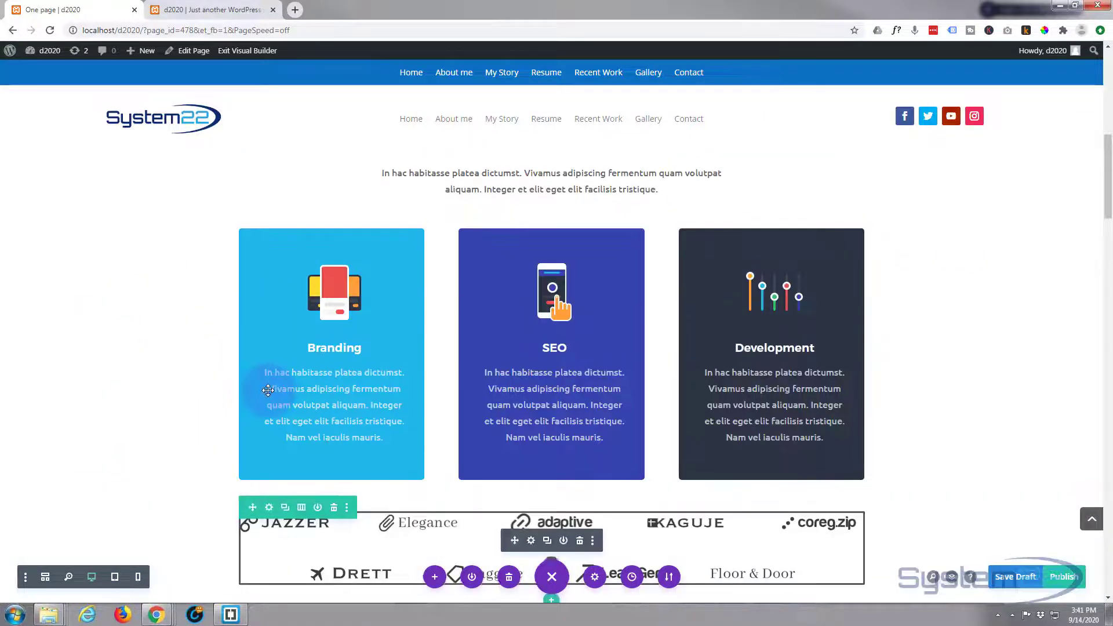
pyautogui.scroll(2, 268, 391)
pyautogui.scroll(-2, 268, 390)
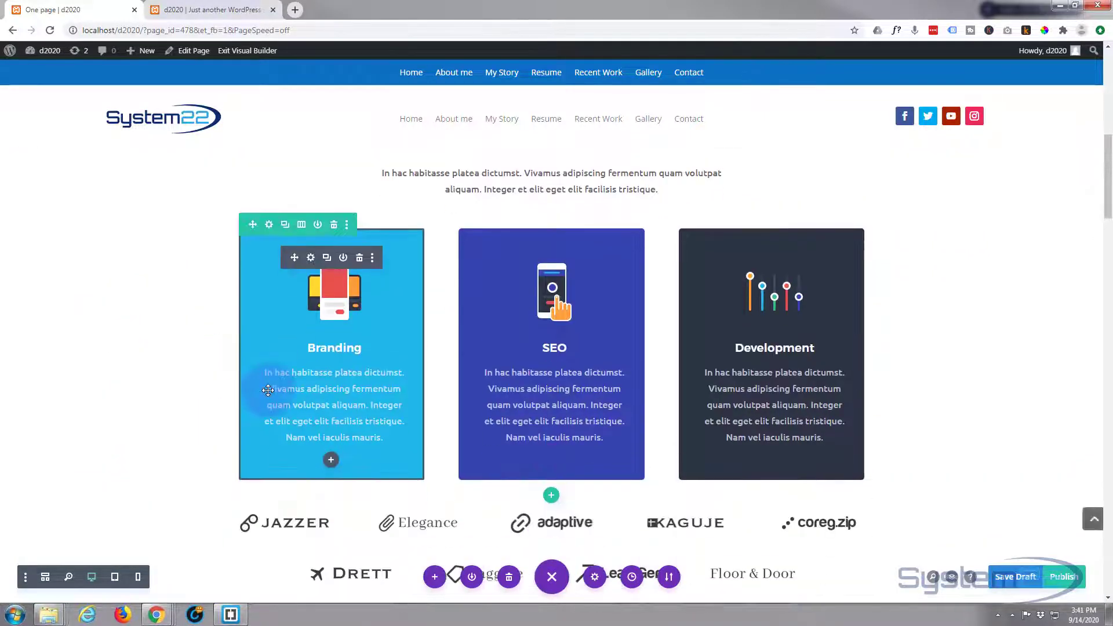
pyautogui.scroll(2, 268, 331)
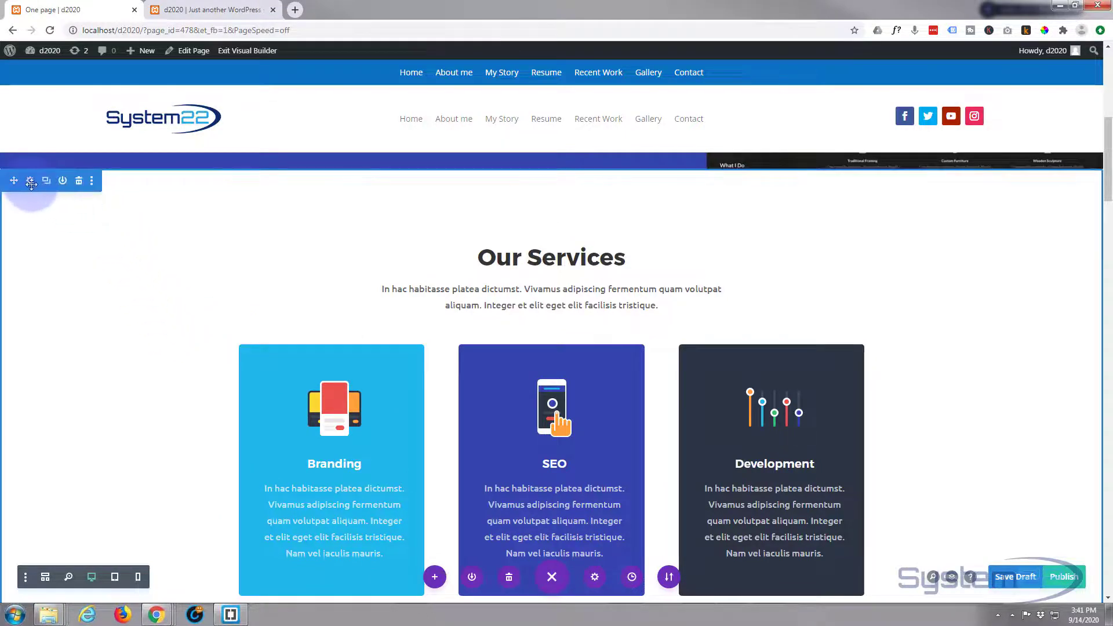
# Step: Give the Our Services section the CSS ID 'services', then save the page
pyautogui.click(31, 184)
pyautogui.click(752, 257)
pyautogui.click(719, 323)
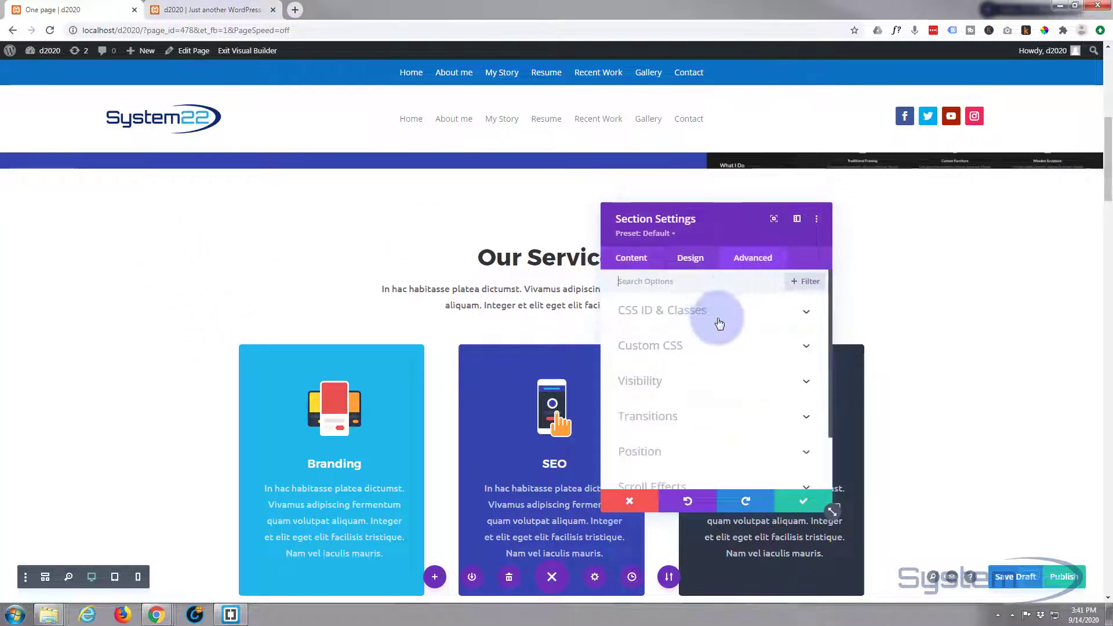
pyautogui.click(651, 351)
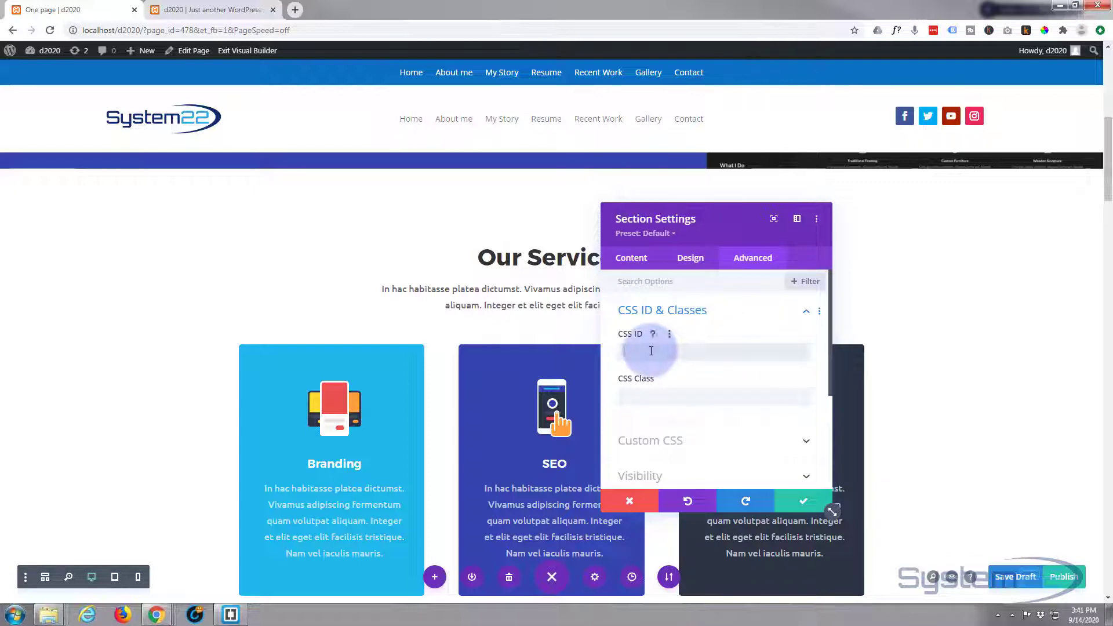
pyautogui.write('ser')
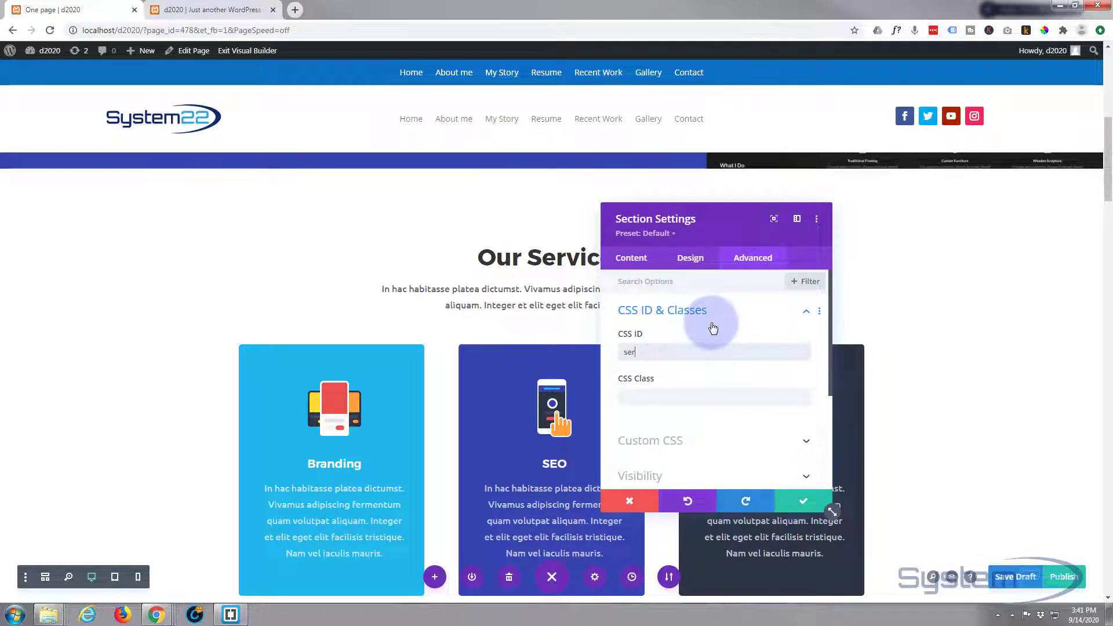
pyautogui.write('vices')
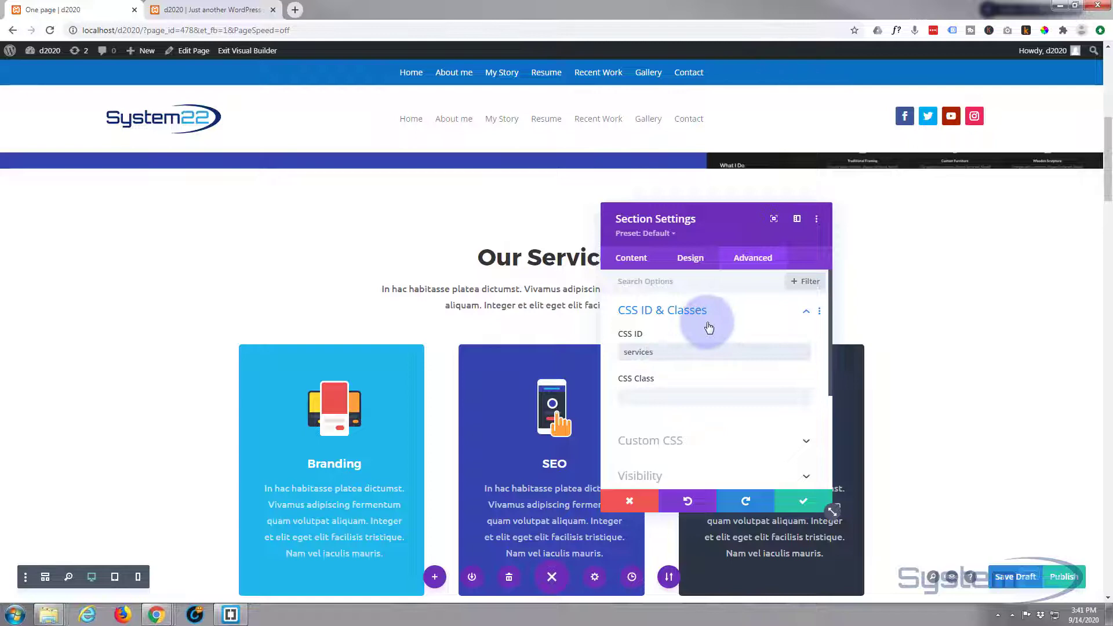
pyautogui.click(803, 501)
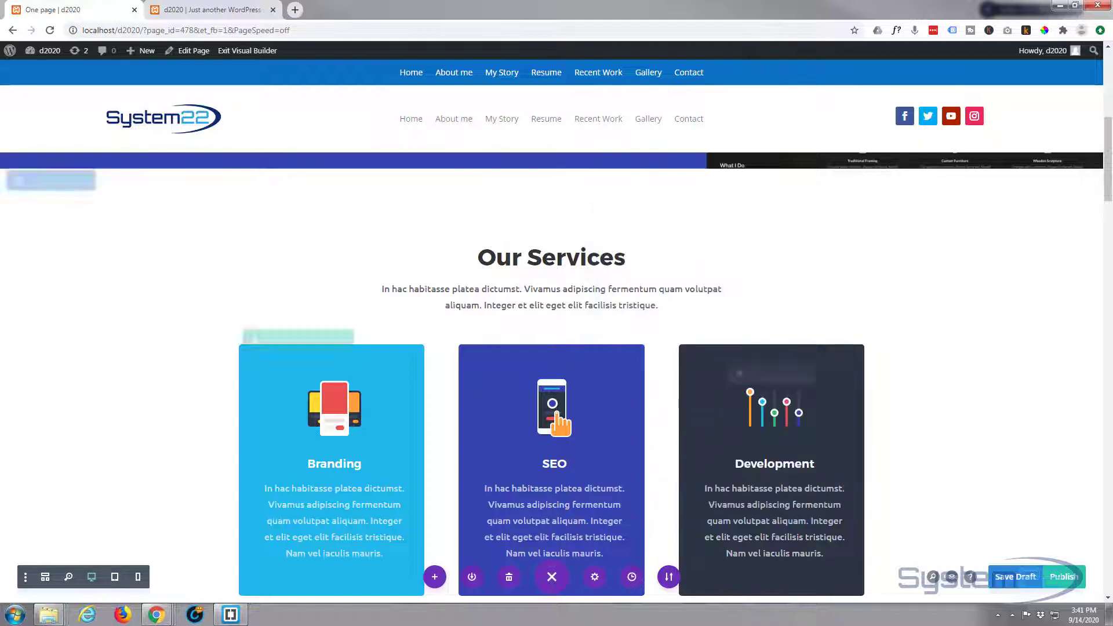
pyautogui.hotkey('ctrl', 's')
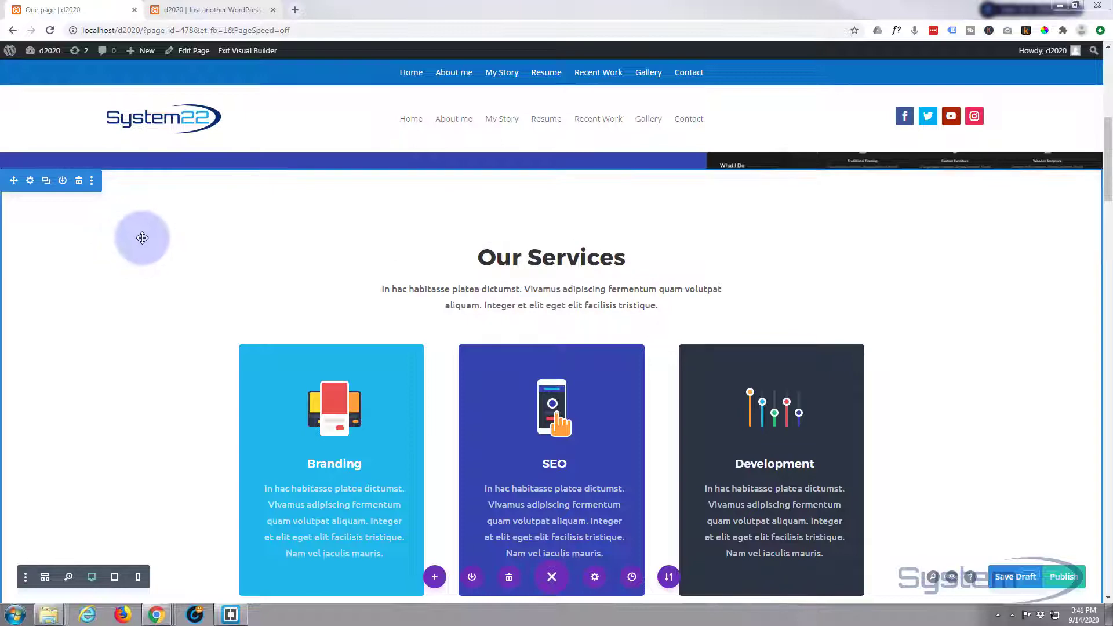
# Step: Assign the CSS ID 'hero' to the My New Service Web Design Agency hero section
pyautogui.scroll(8, 1073, 128)
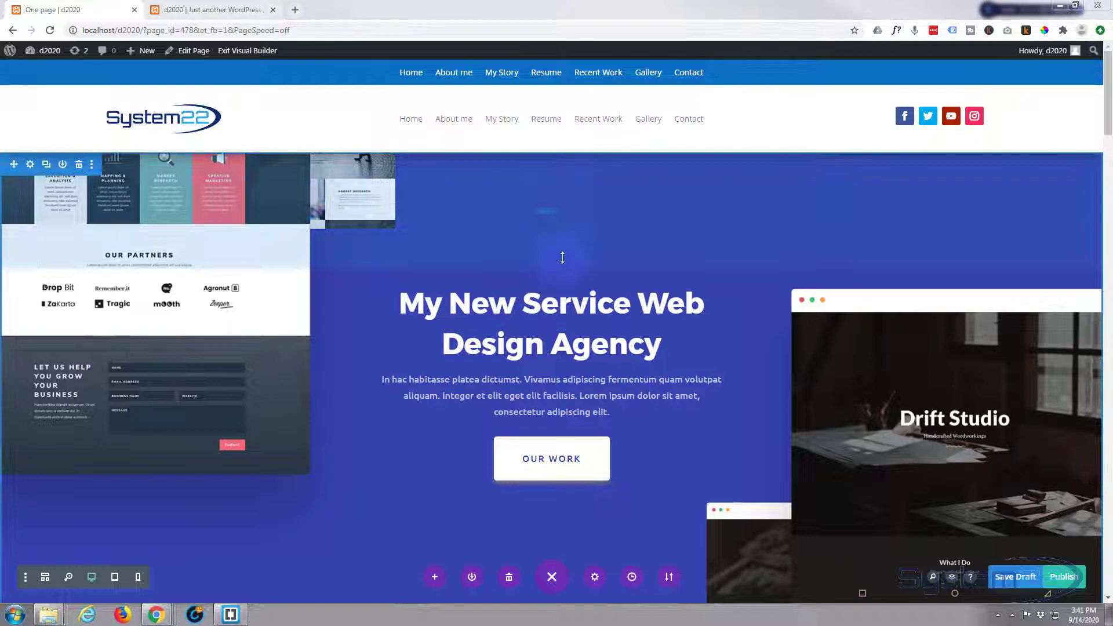
pyautogui.click(30, 165)
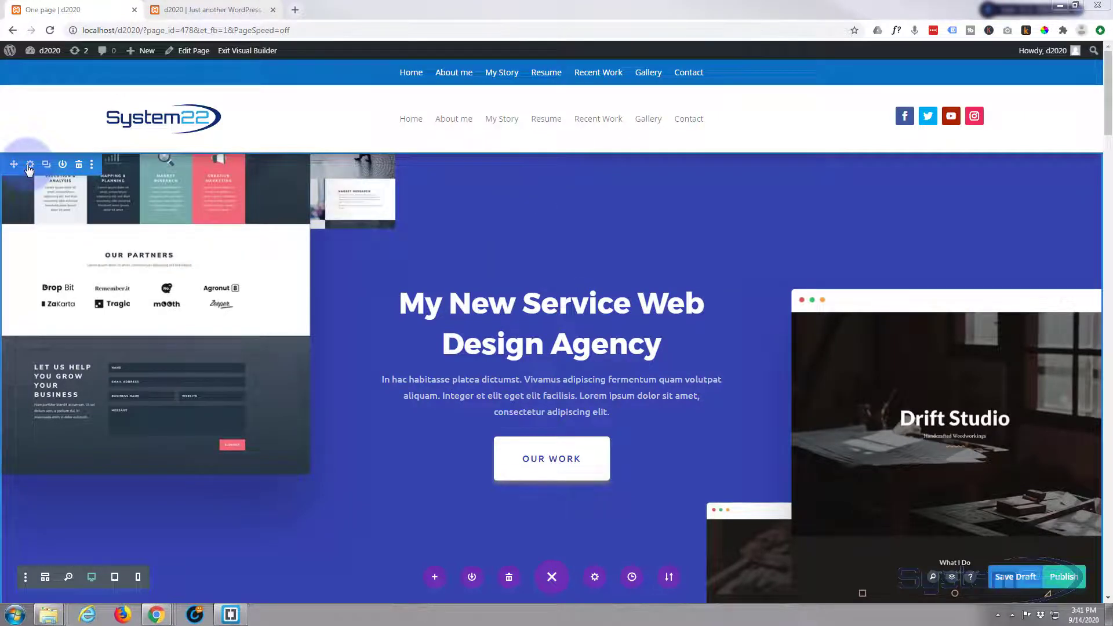
pyautogui.click(750, 263)
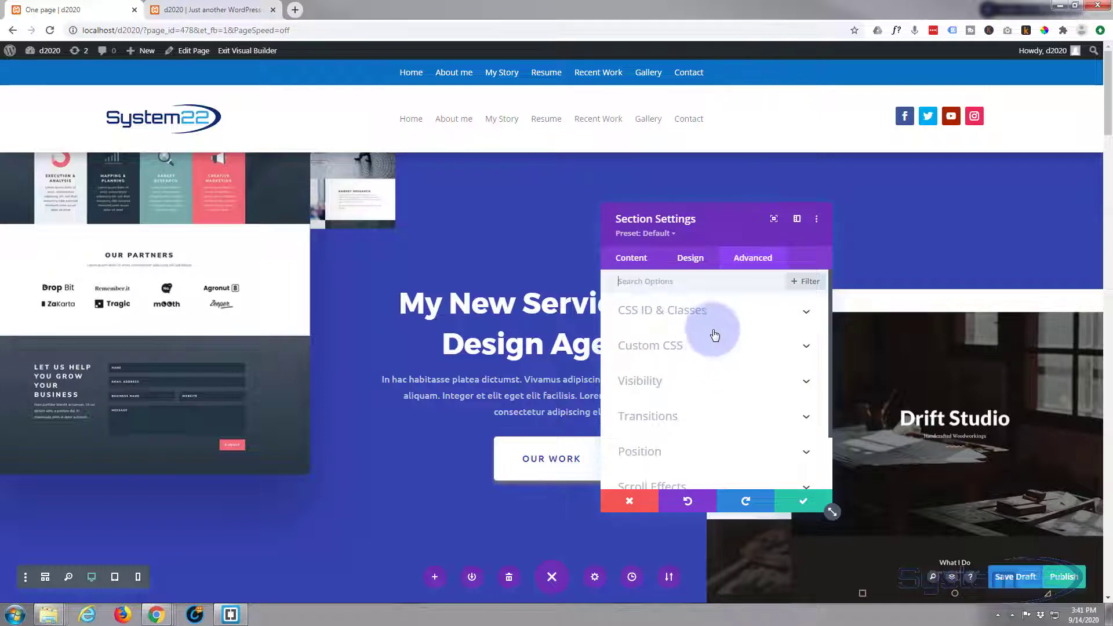
pyautogui.click(737, 315)
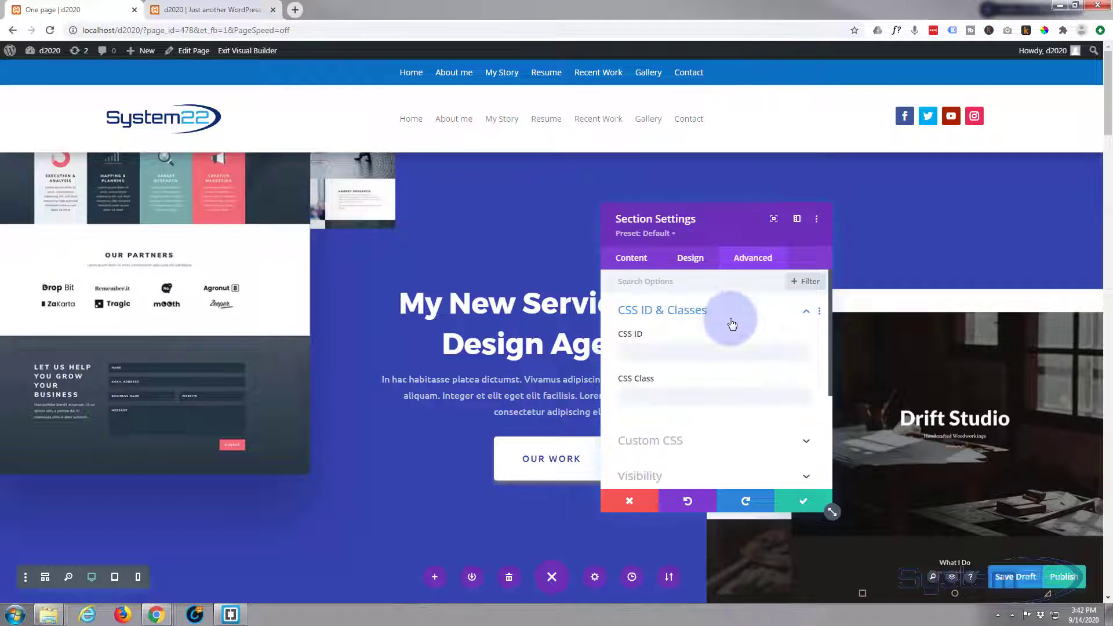
pyautogui.click(634, 350)
pyautogui.write('hero')
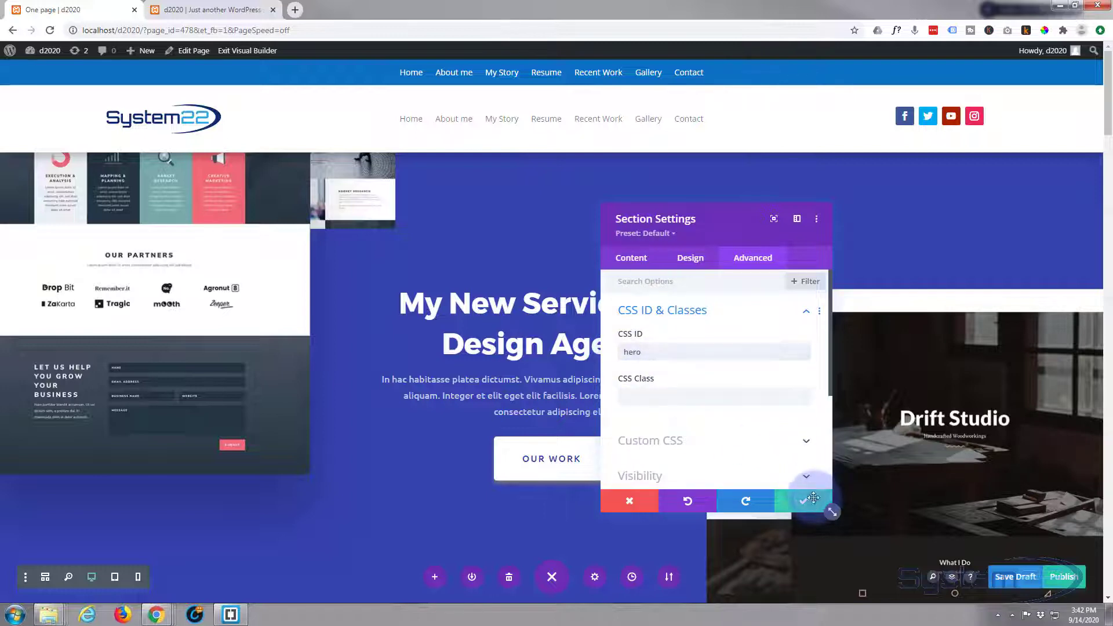
pyautogui.click(814, 498)
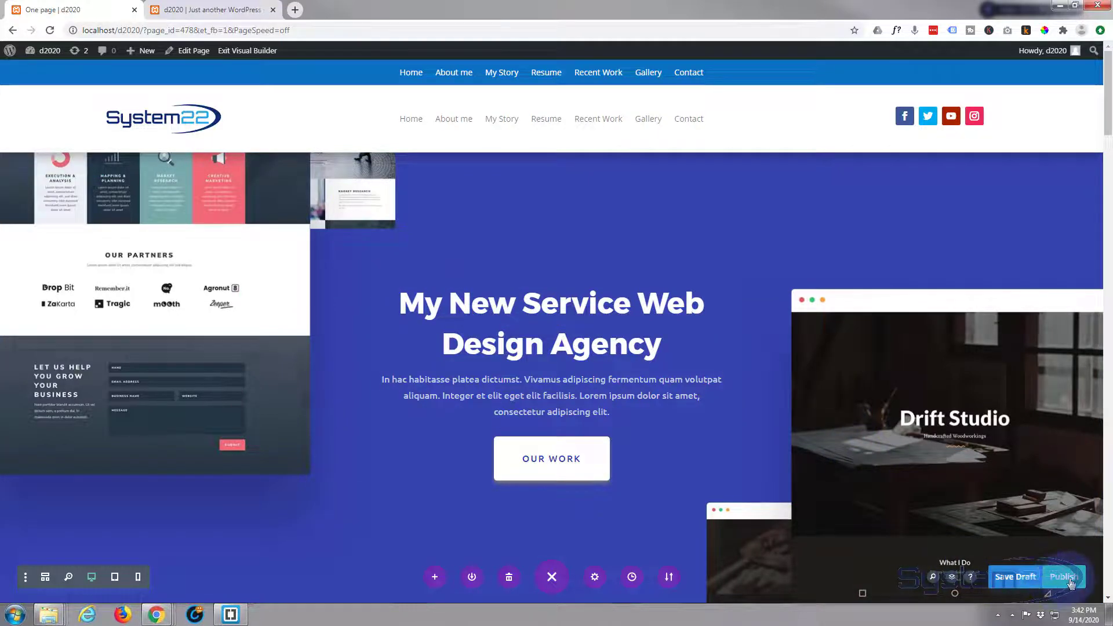
# Step: Save the 'One page' page as a draft and go to the WordPress Dashboard
pyautogui.click(1024, 580)
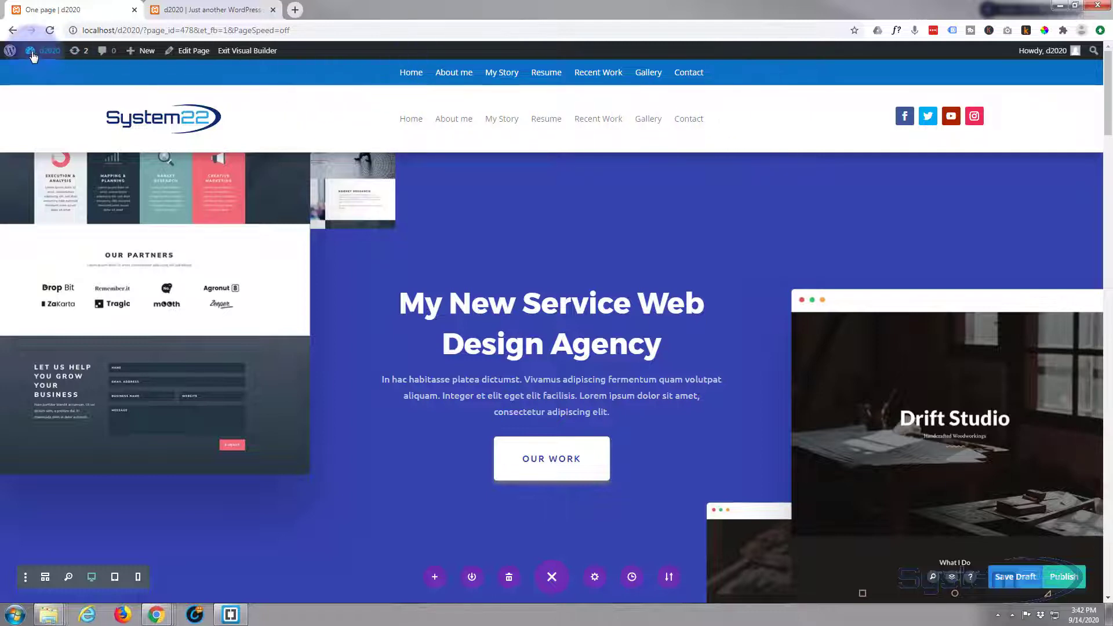
pyautogui.moveTo(32, 55)
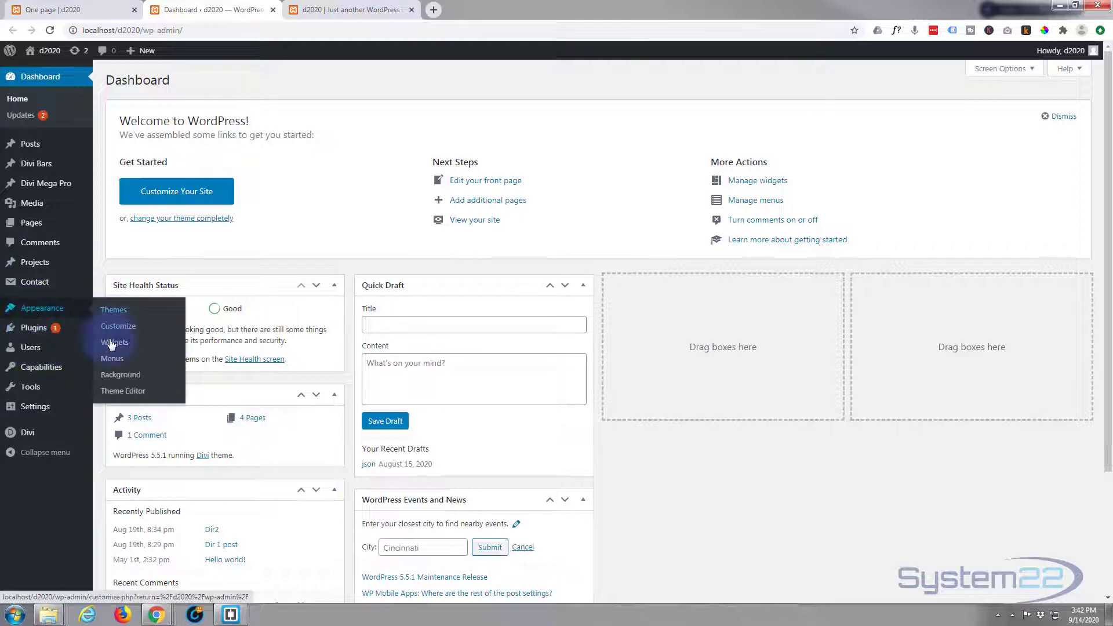
# Step: From Appearance > Menus, create a new menu named 'one page'
pyautogui.click(113, 360)
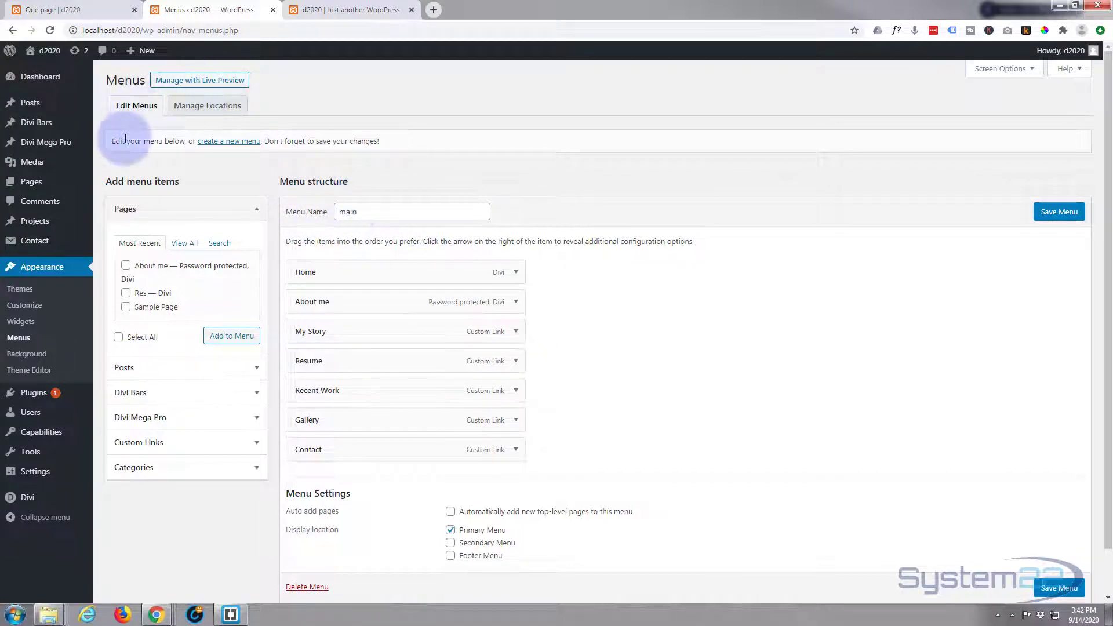
pyautogui.click(222, 145)
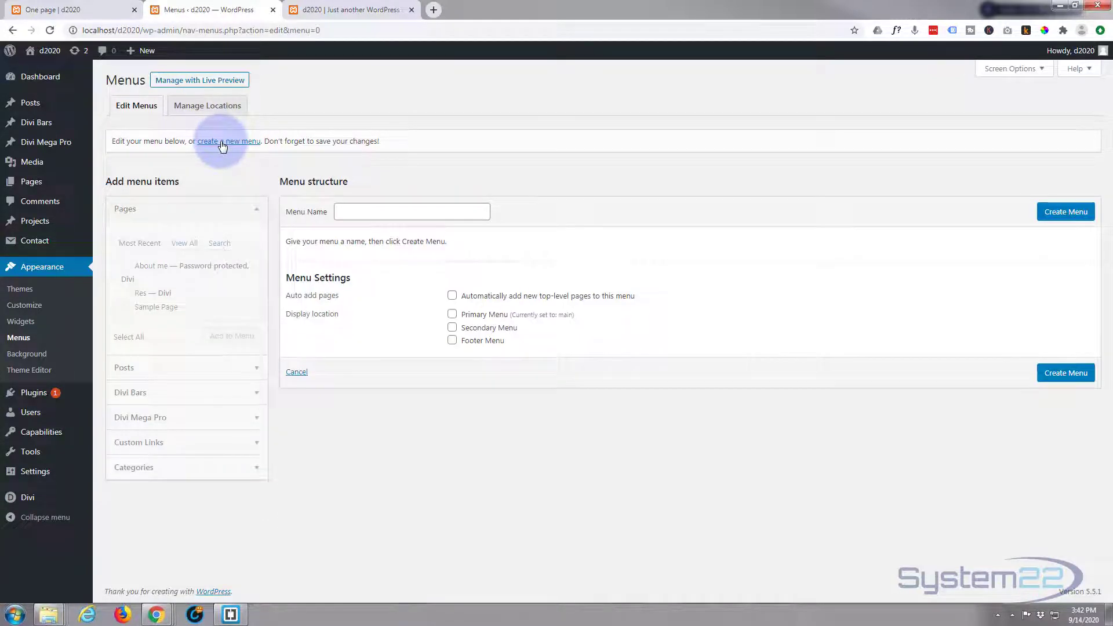
pyautogui.click(339, 211)
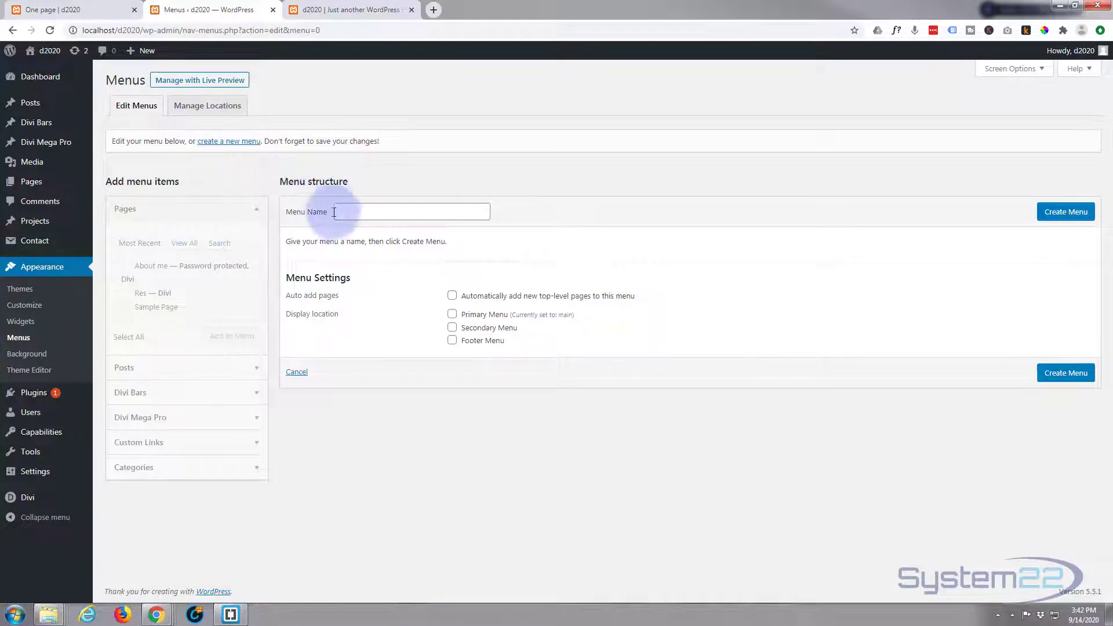
pyautogui.write('o')
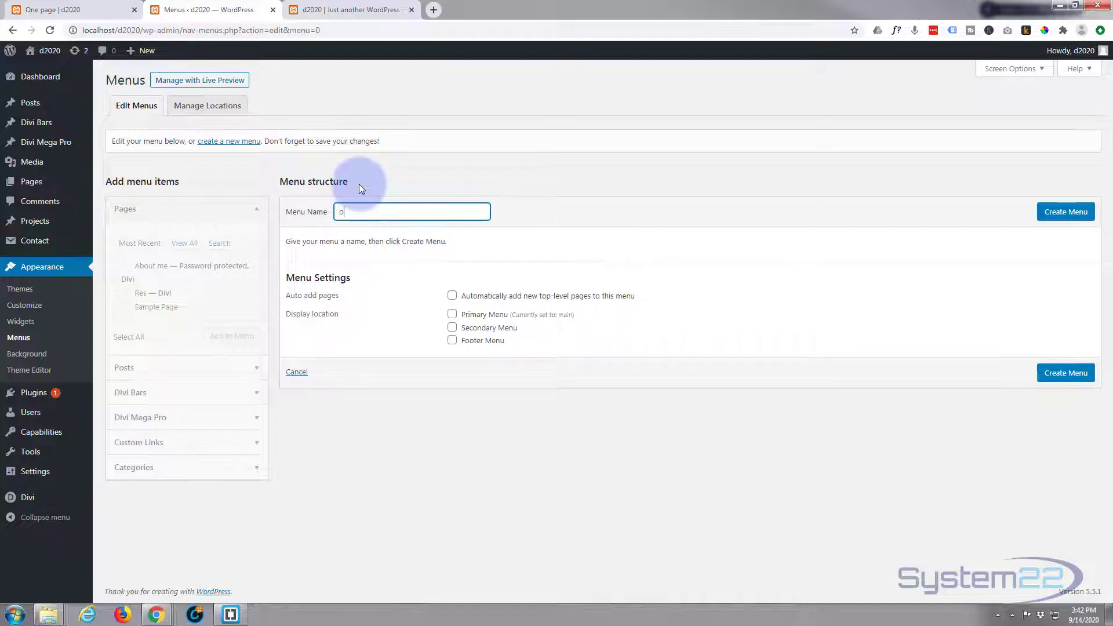
pyautogui.write('ne page')
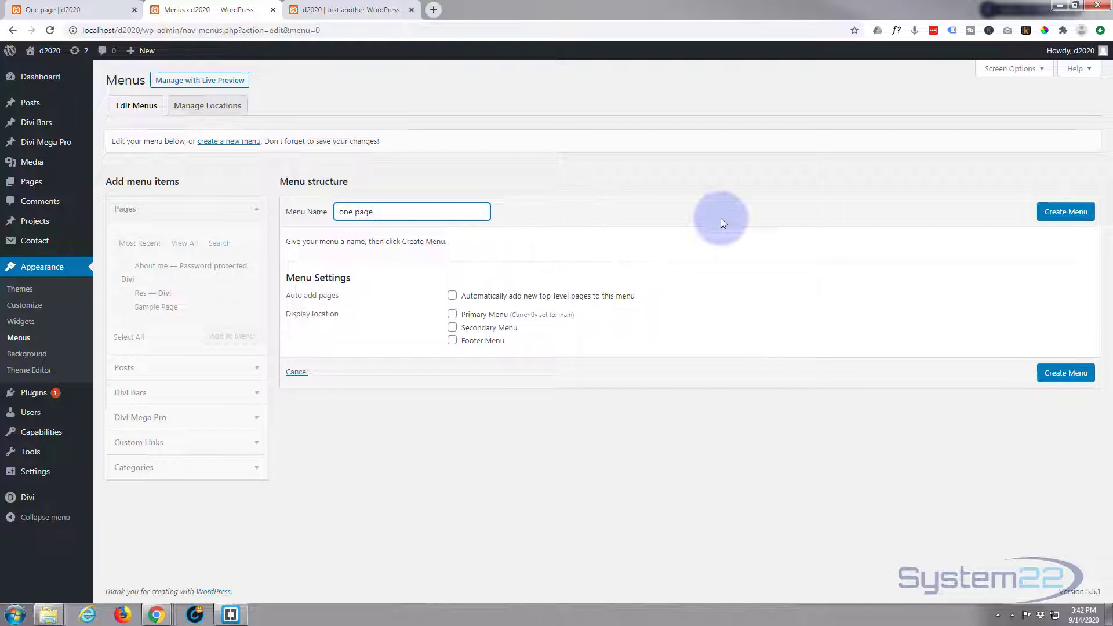
pyautogui.click(1067, 214)
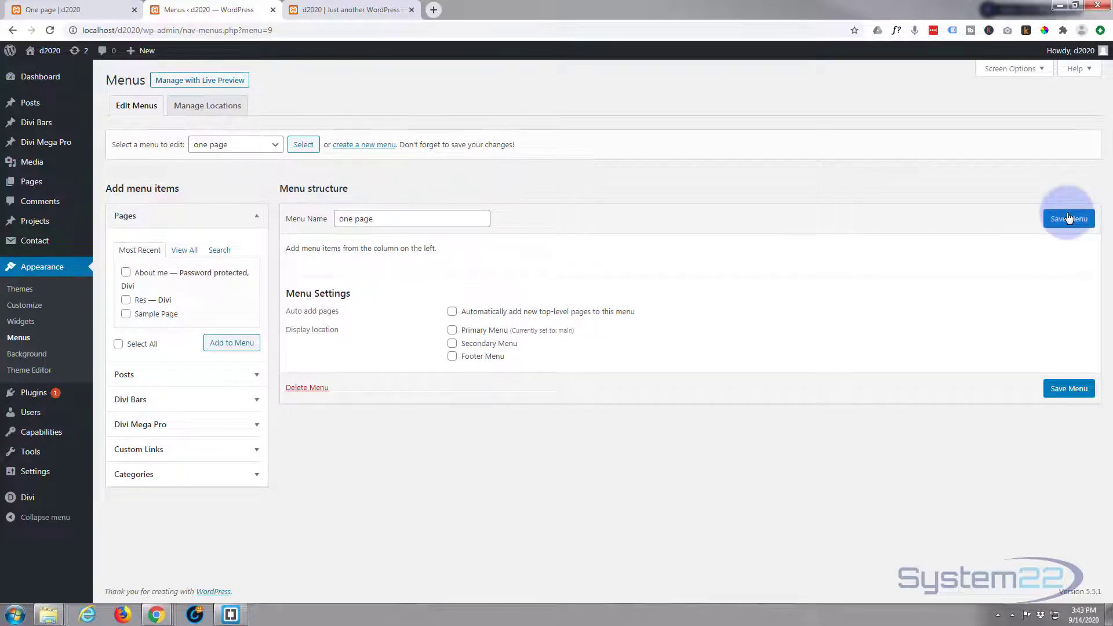
# Step: Save the empty 'one page' menu and add a custom link 'Top' pointing to #hero
pyautogui.click(1068, 218)
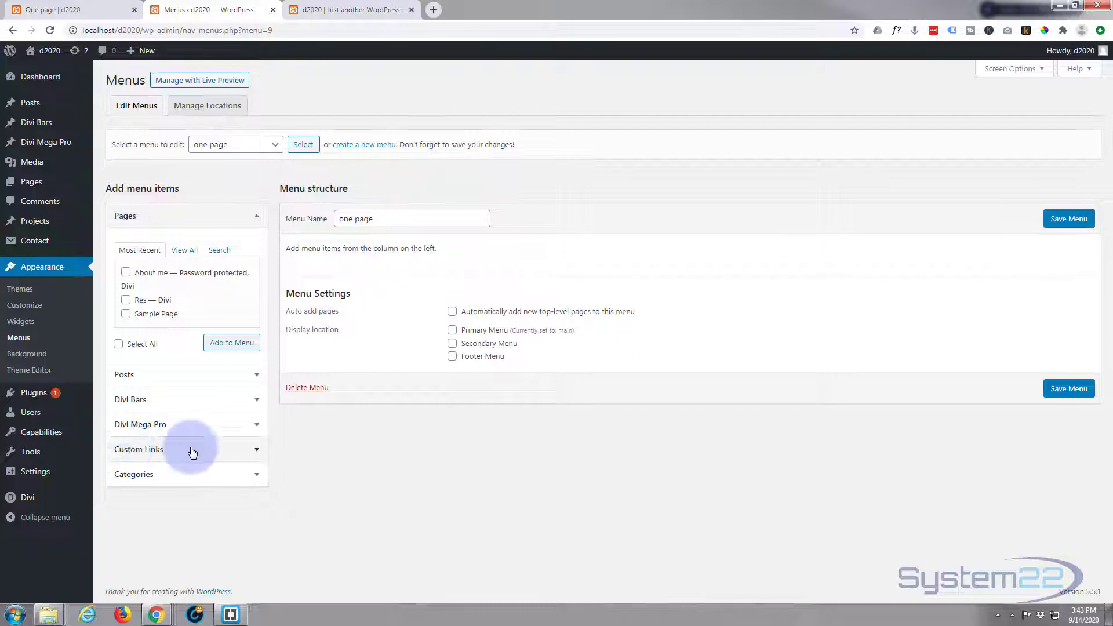
pyautogui.click(225, 451)
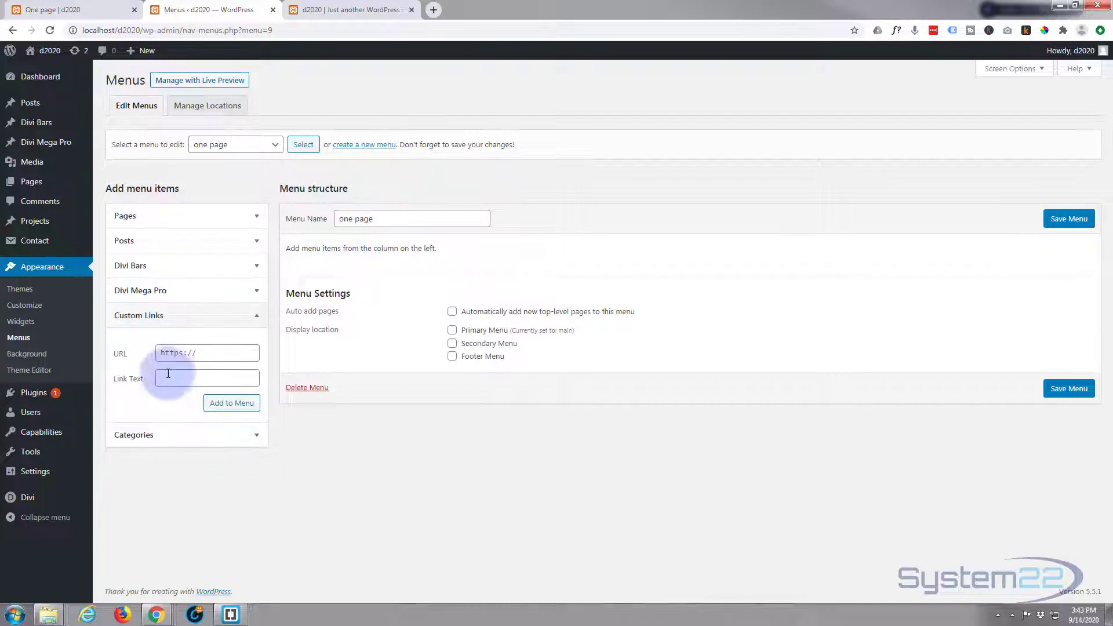
pyautogui.click(212, 352)
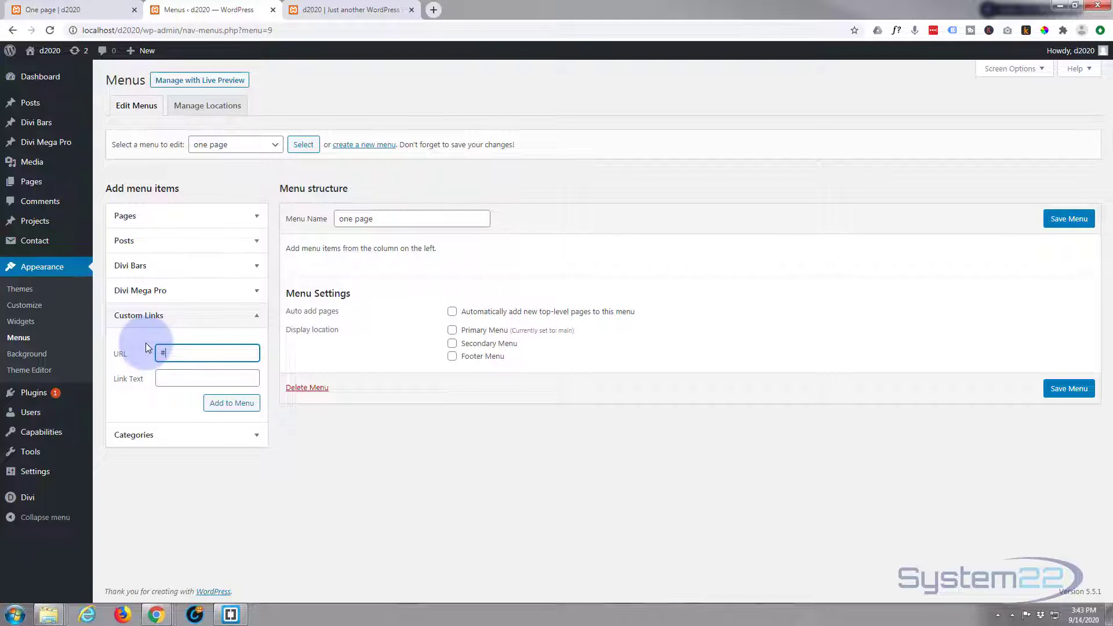
pyautogui.write('ro')
pyautogui.click(174, 379)
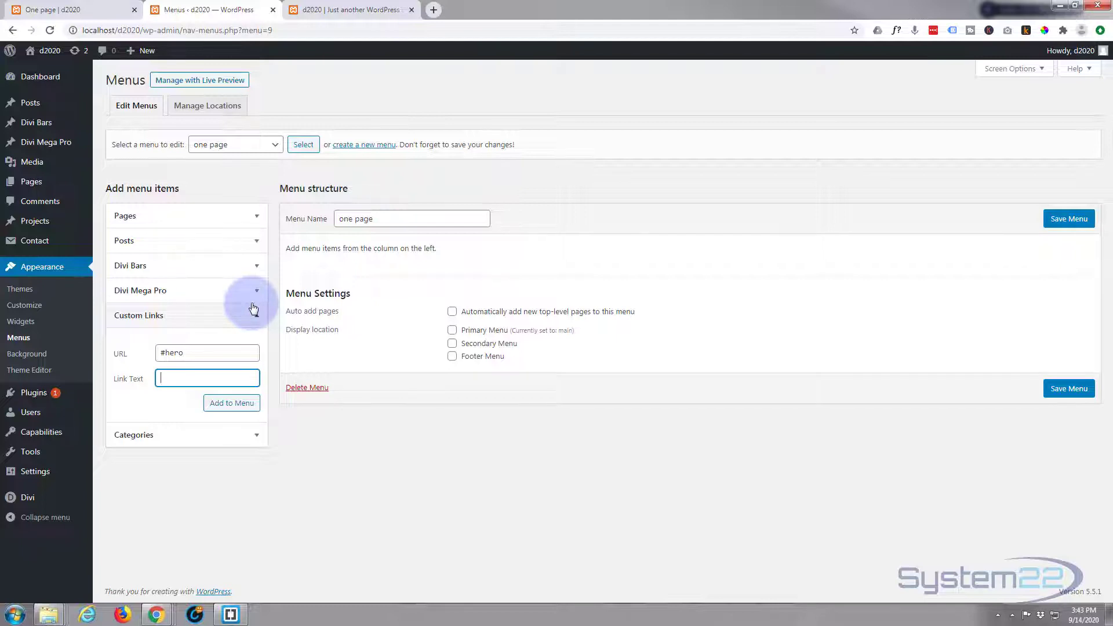
pyautogui.write('Top')
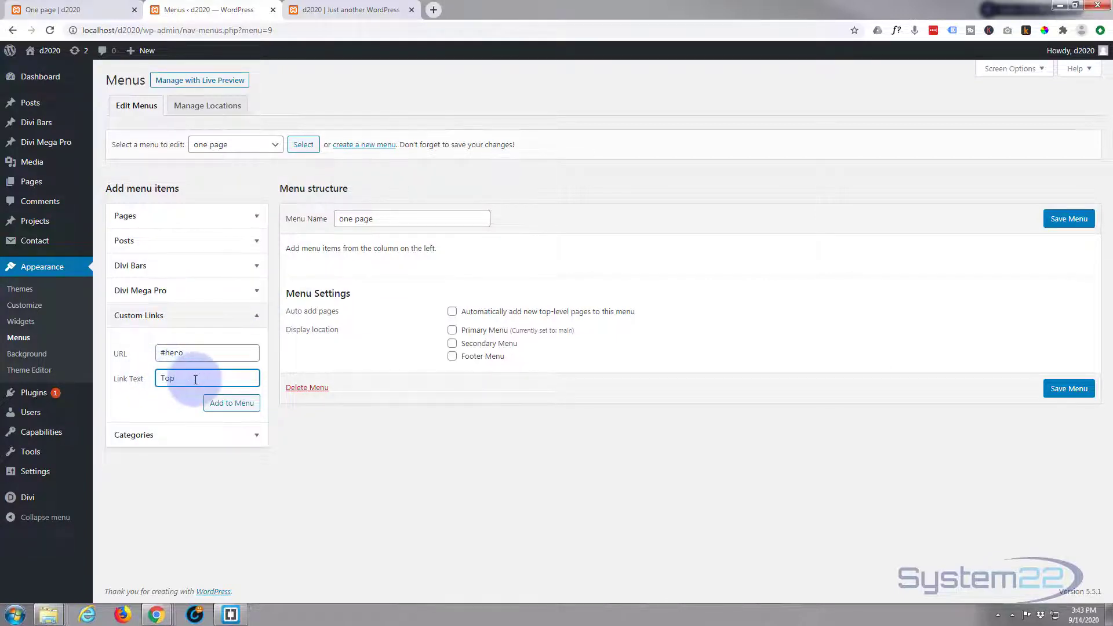
pyautogui.click(232, 406)
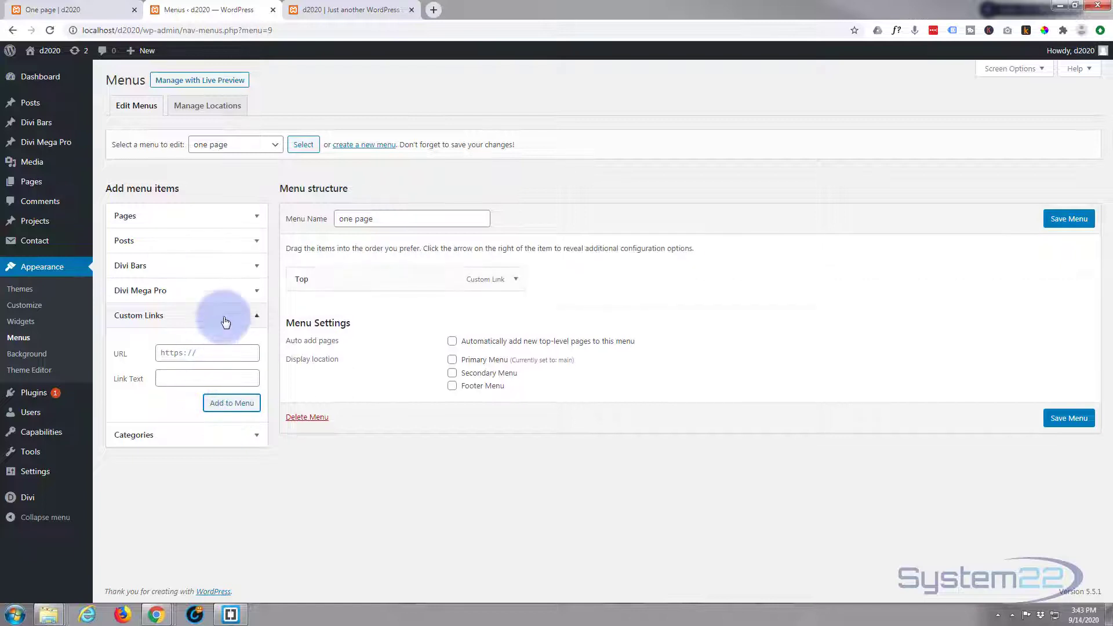
# Step: Add custom links 'Services' and 'Mobile' (#mobile) to the 'one page' menu
pyautogui.click(207, 352)
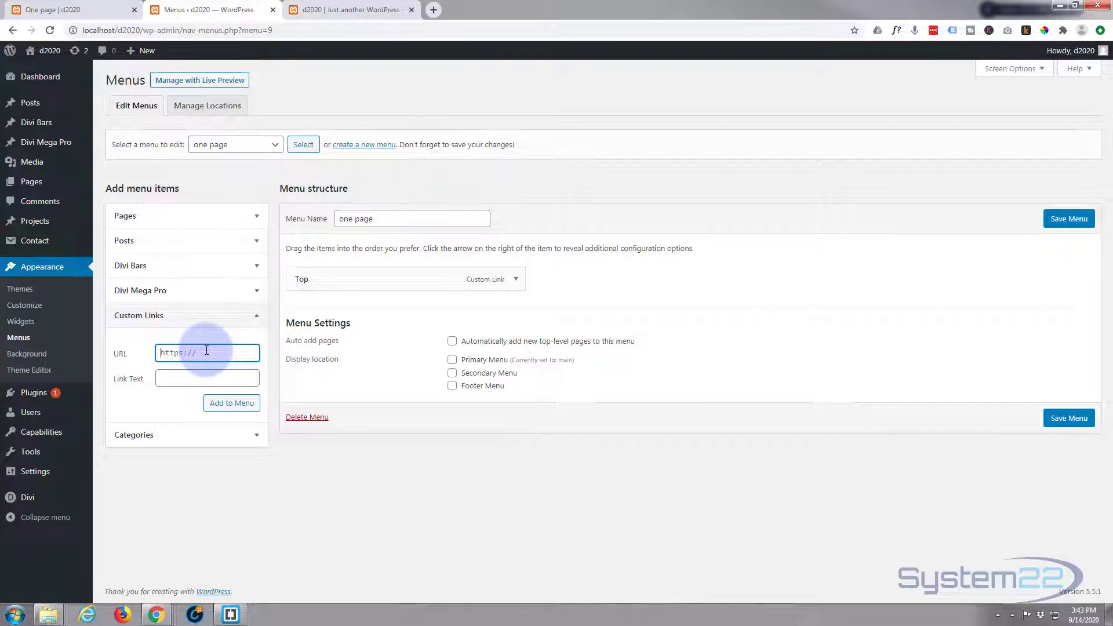
pyautogui.write('services')
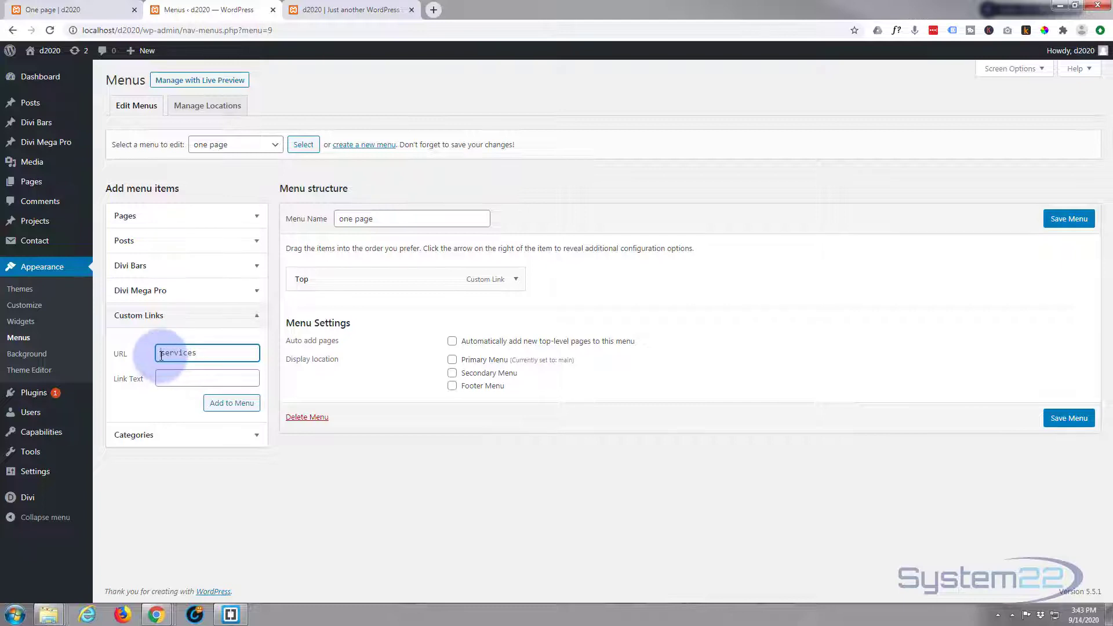
pyautogui.write('#')
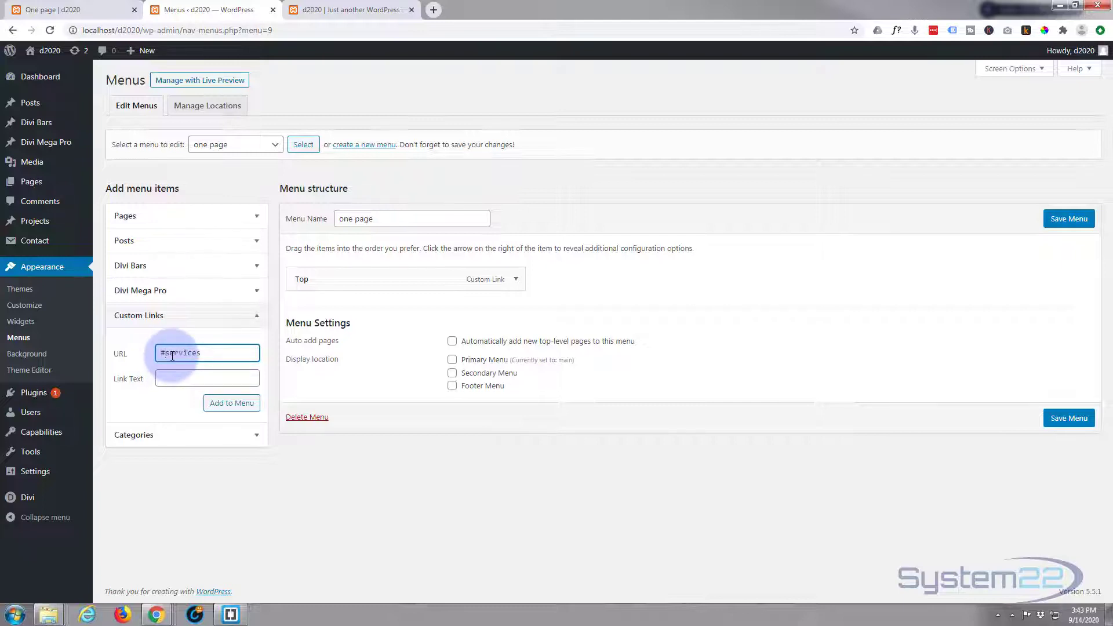
pyautogui.click(186, 378)
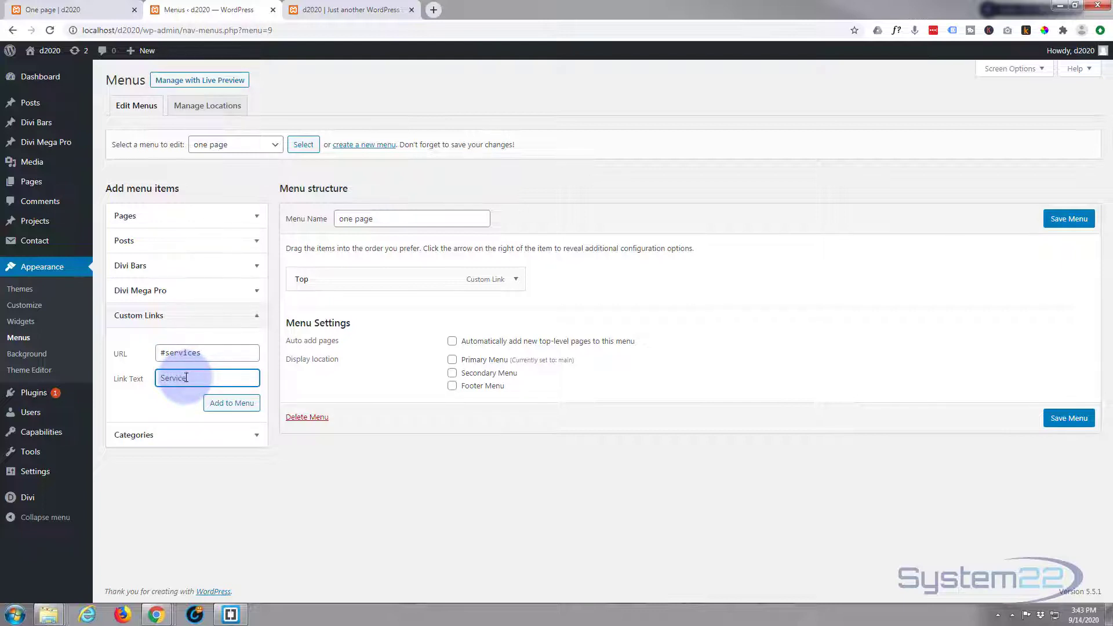
pyautogui.click(248, 407)
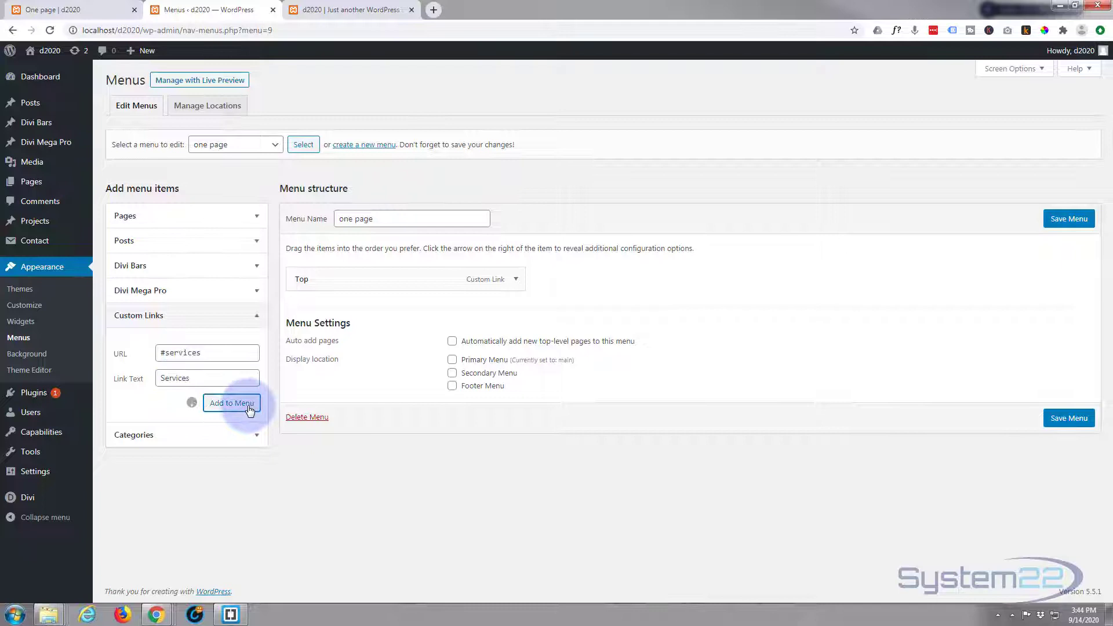
pyautogui.click(202, 350)
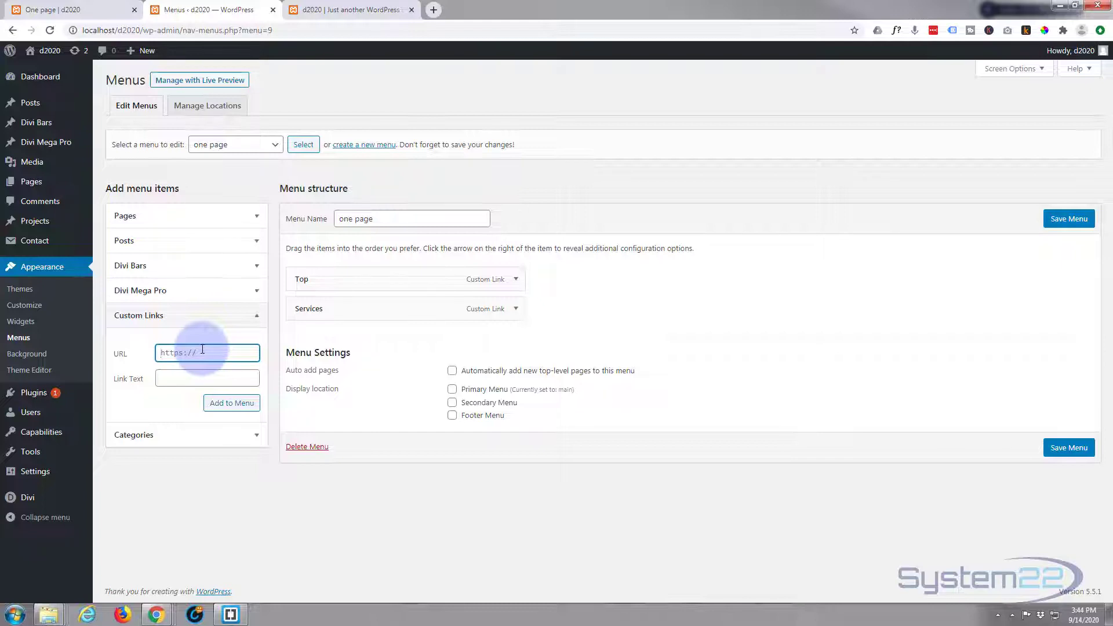
pyautogui.write('#mobile')
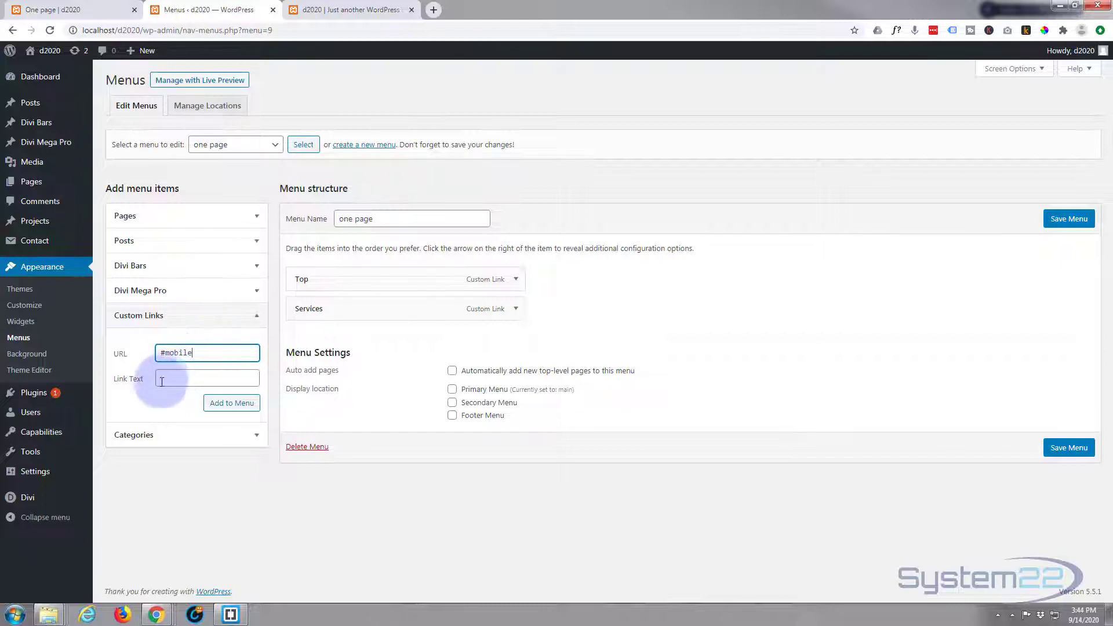
pyautogui.click(168, 376)
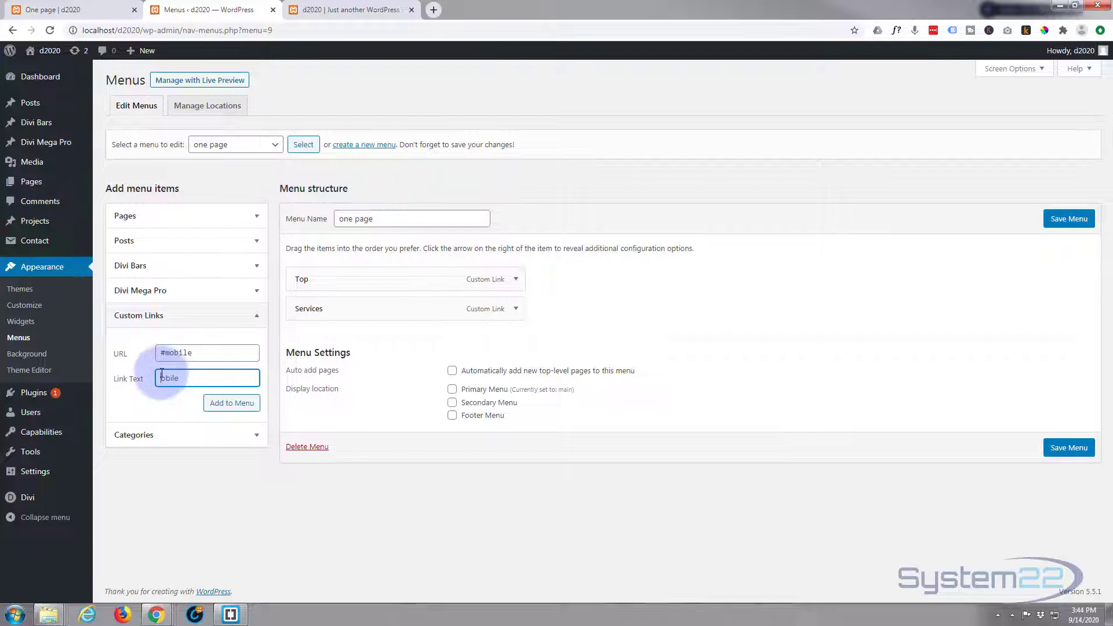
pyautogui.write('M')
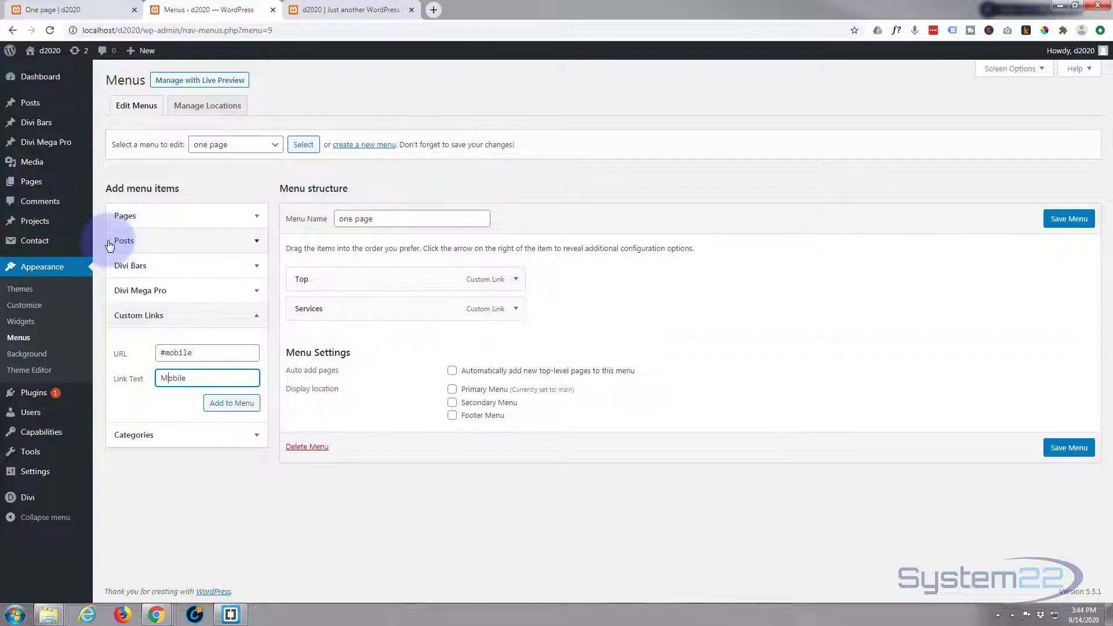
pyautogui.click(233, 405)
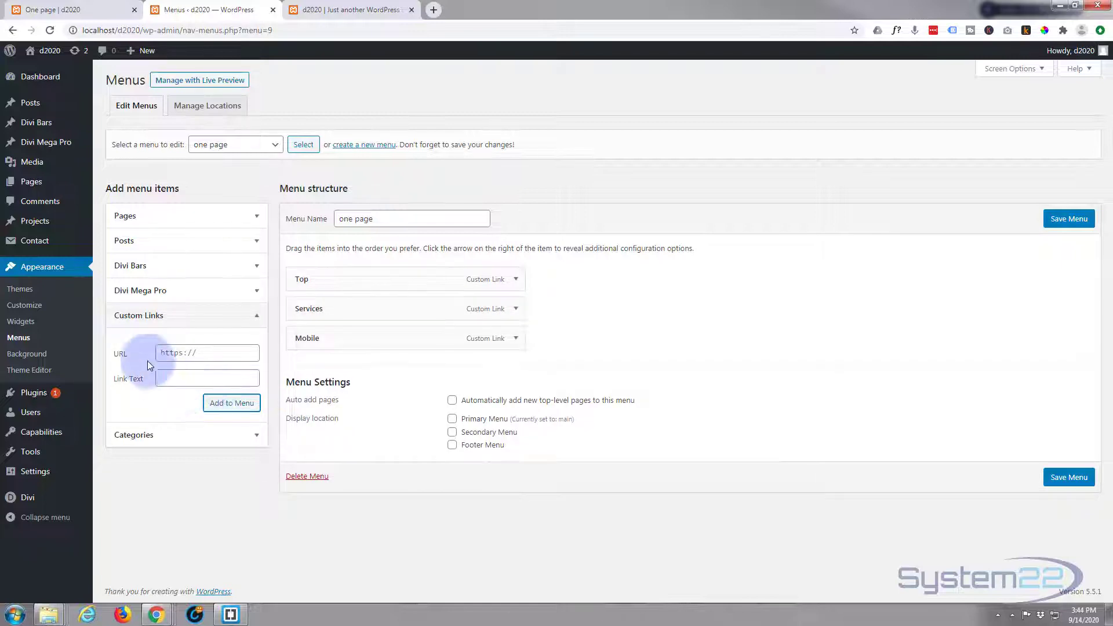
# Step: Add custom links 'Our Work' and 'Contact Us' (#contact) to the menu
pyautogui.click(164, 352)
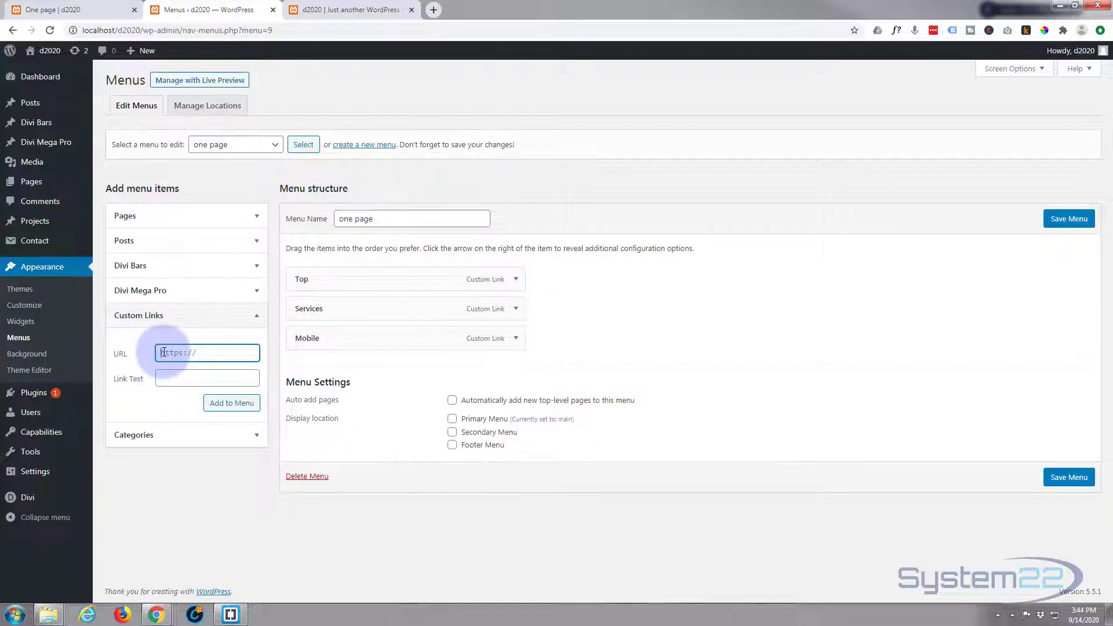
pyautogui.write('#work')
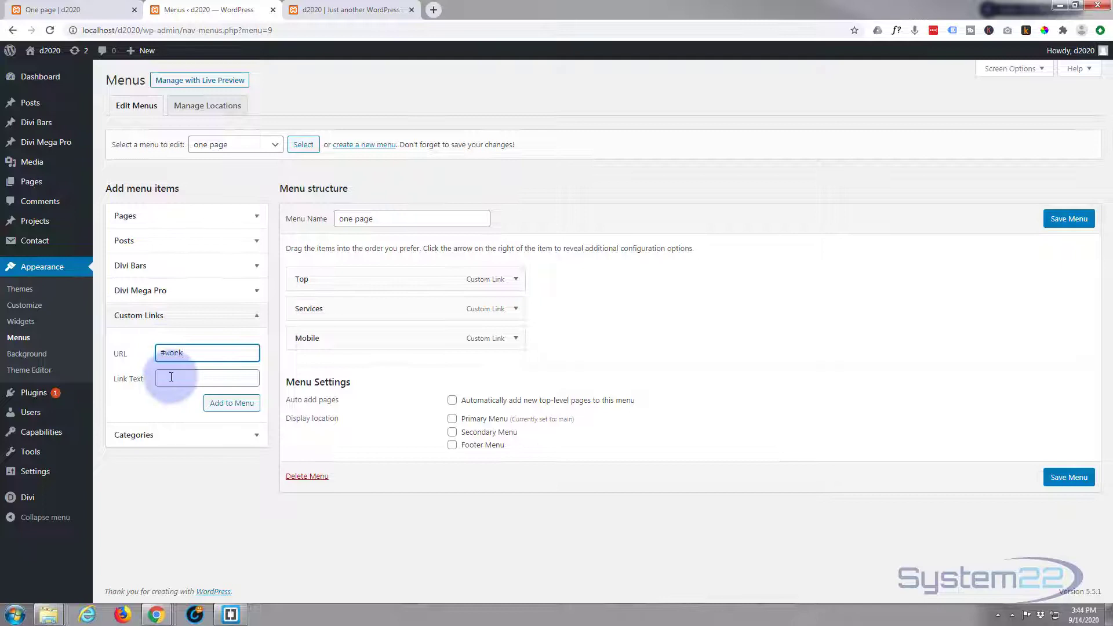
pyautogui.click(171, 377)
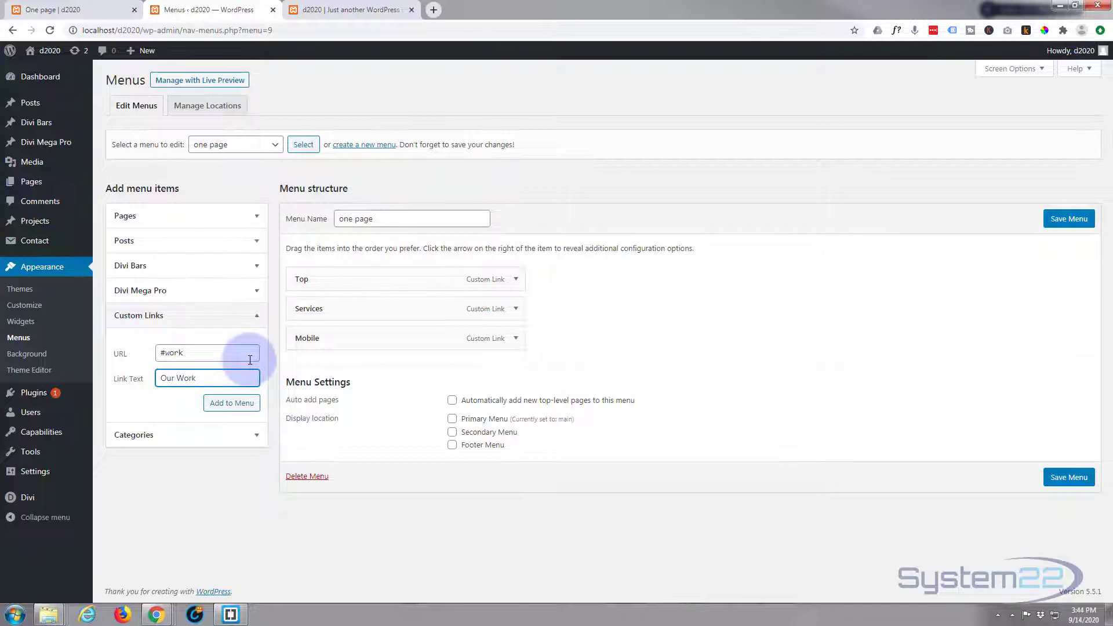
pyautogui.click(235, 403)
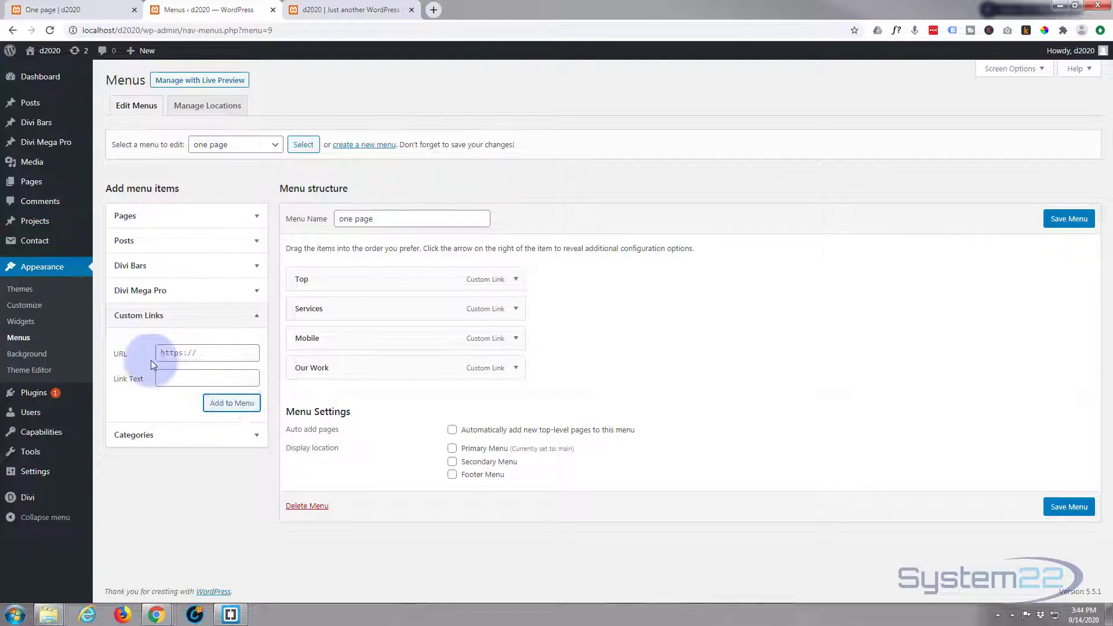
pyautogui.click(165, 355)
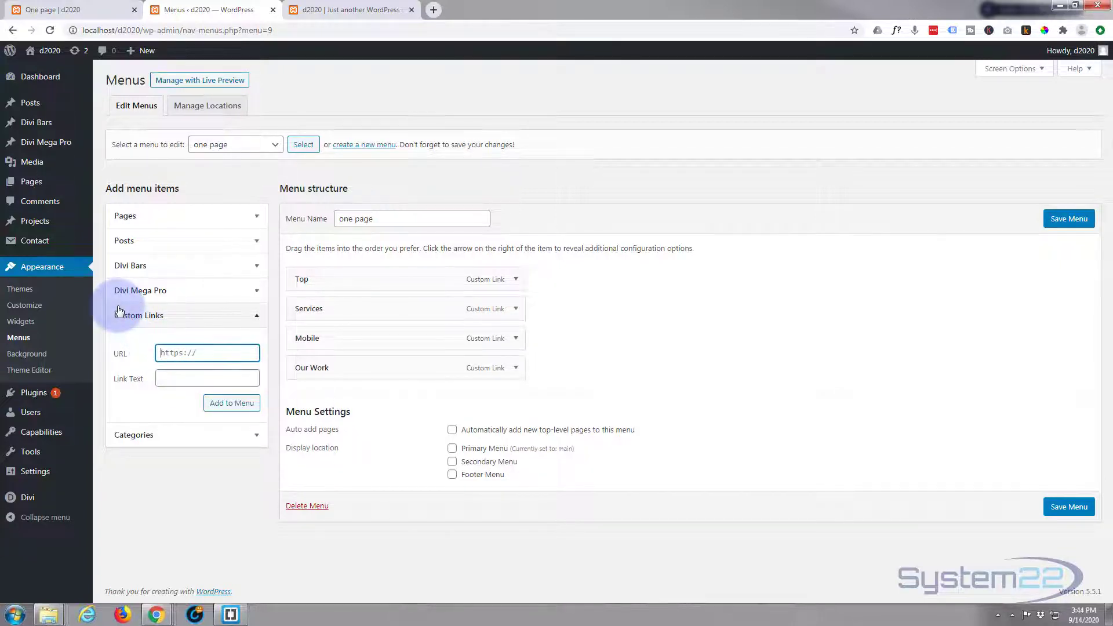
pyautogui.write('#contact')
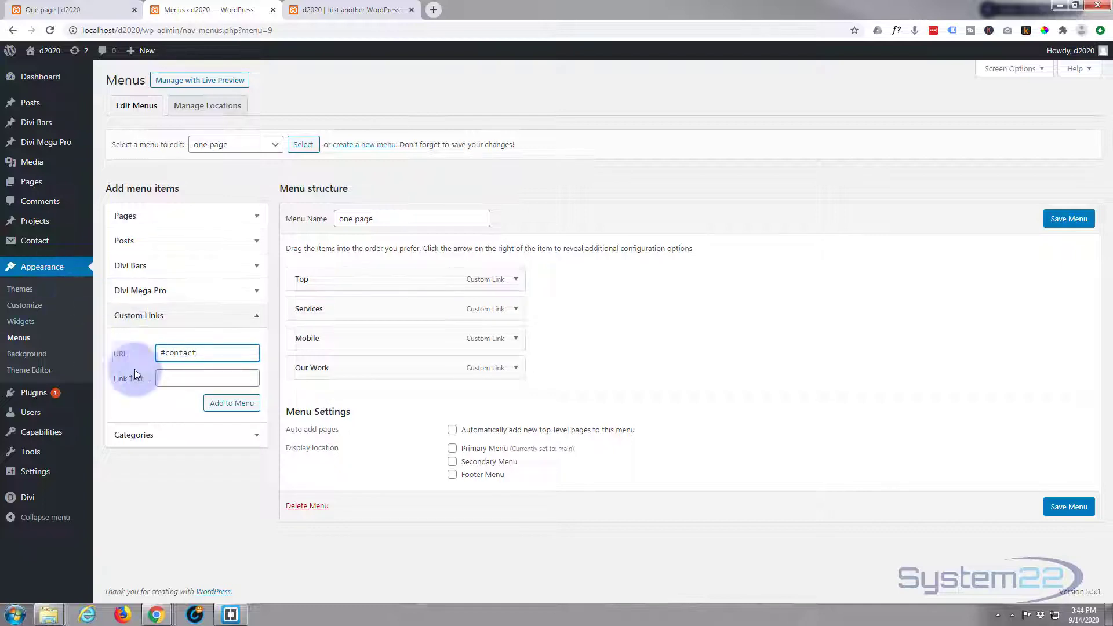
pyautogui.click(171, 378)
pyautogui.write('C')
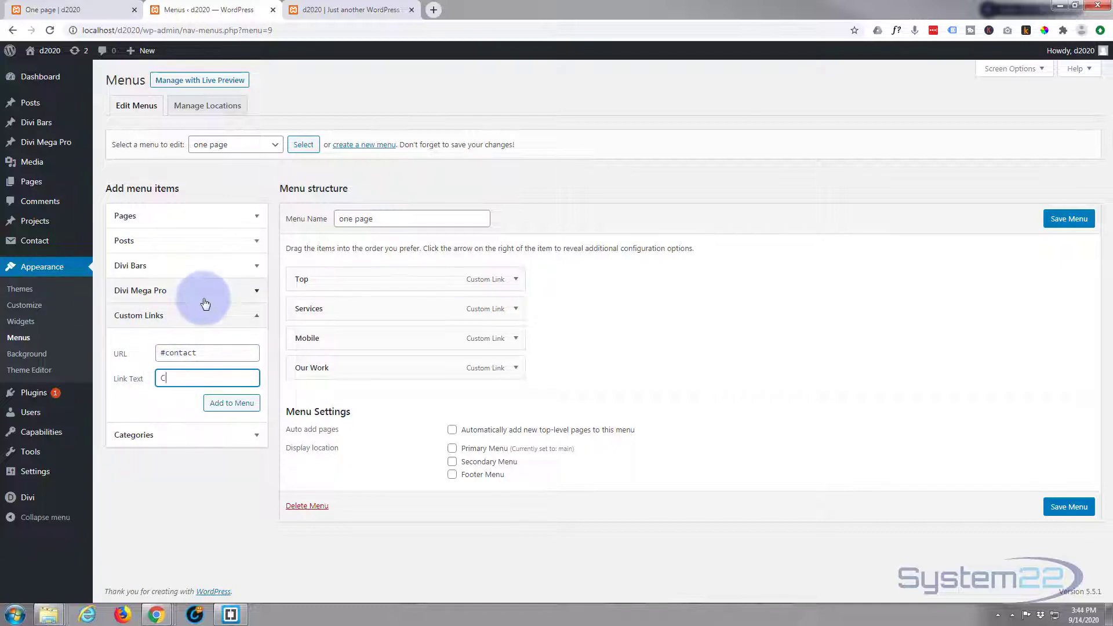
pyautogui.write('ontact Us')
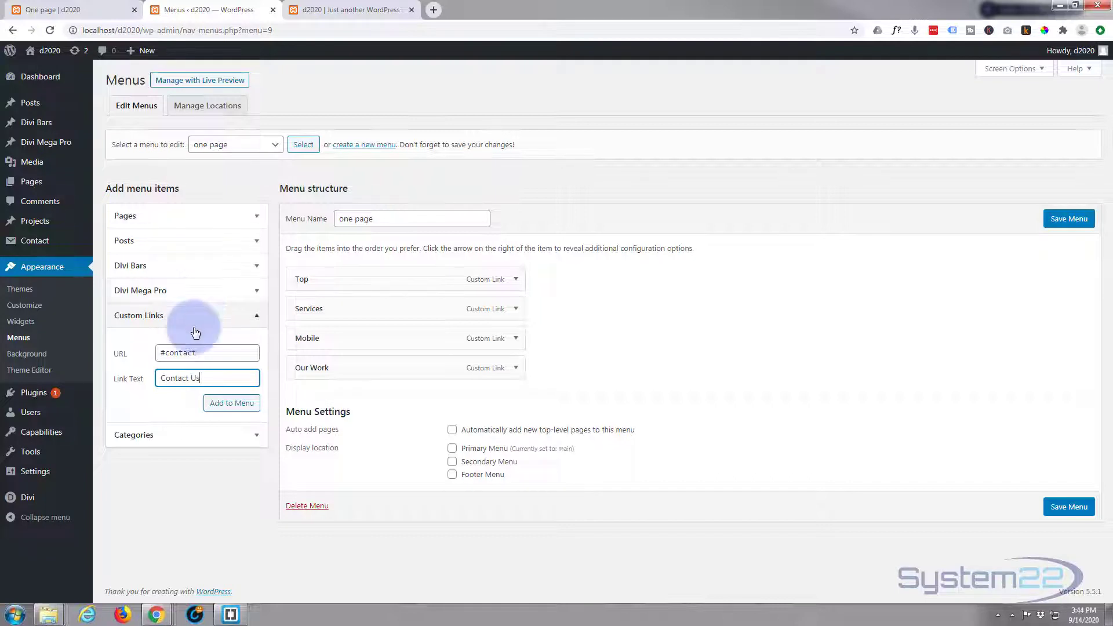
pyautogui.click(231, 404)
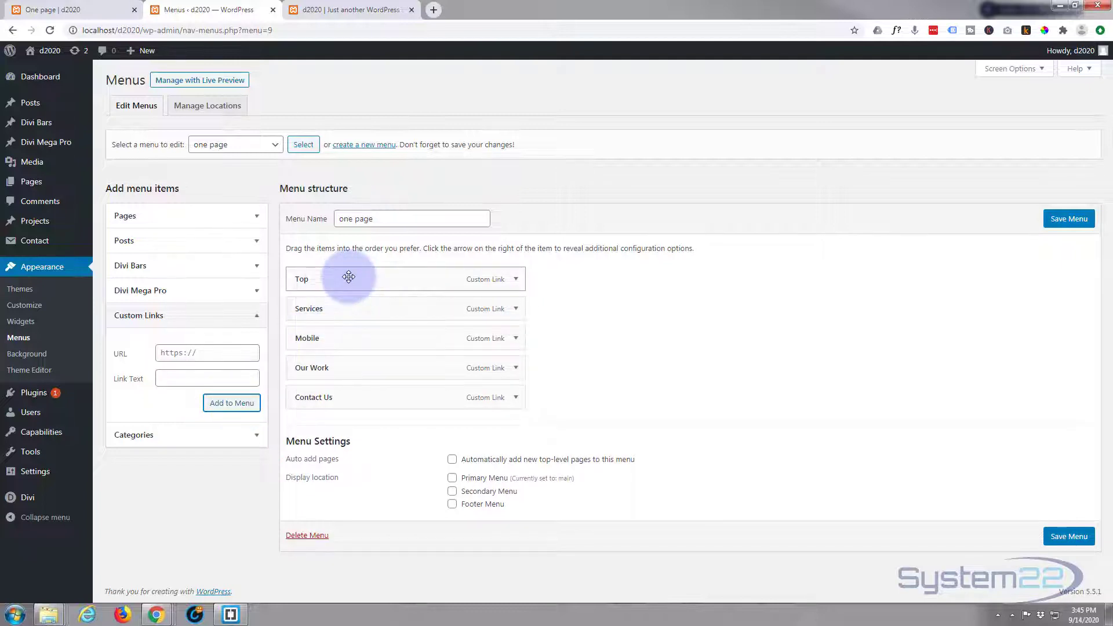
# Step: Relabel the Top menu item as 'About Us' and save the 'one page' menu
pyautogui.click(515, 279)
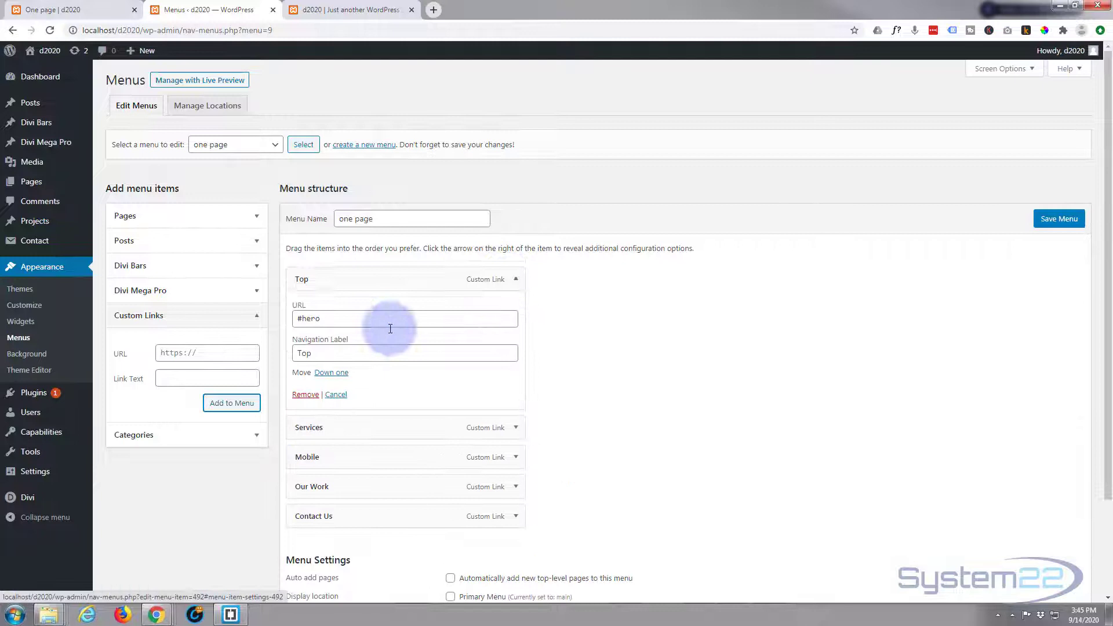
pyautogui.doubleClick(306, 353)
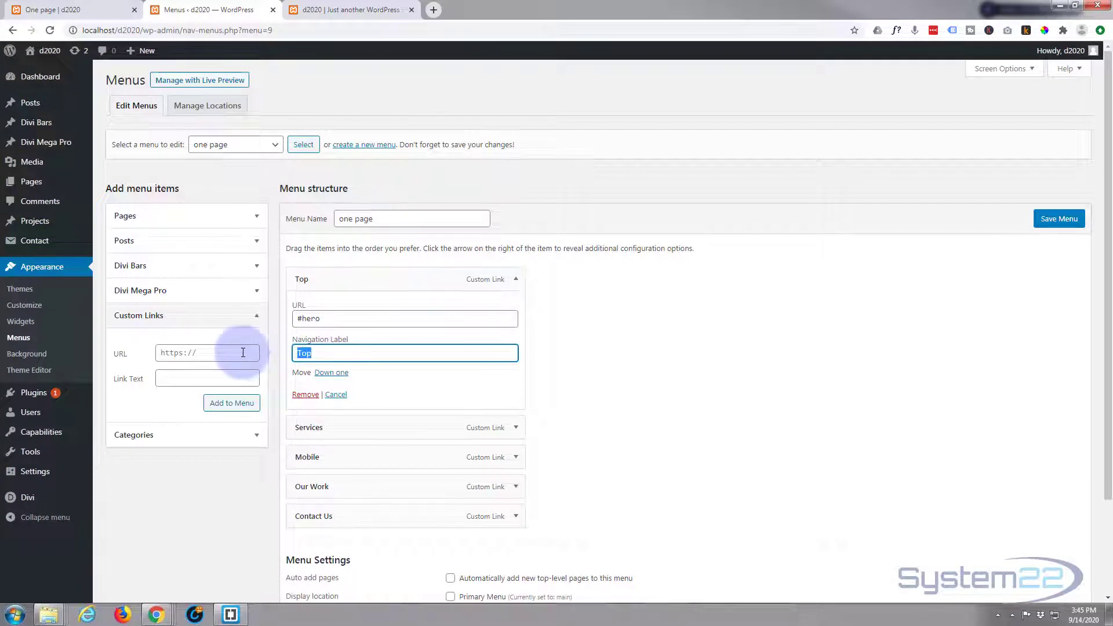
pyautogui.write('About Us')
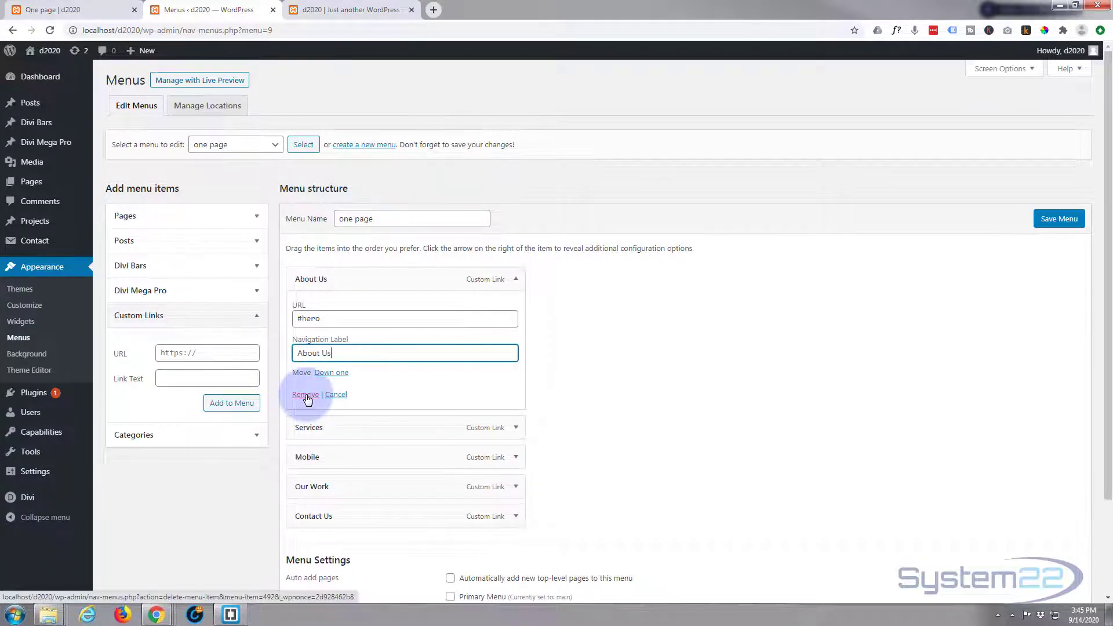
pyautogui.click(516, 280)
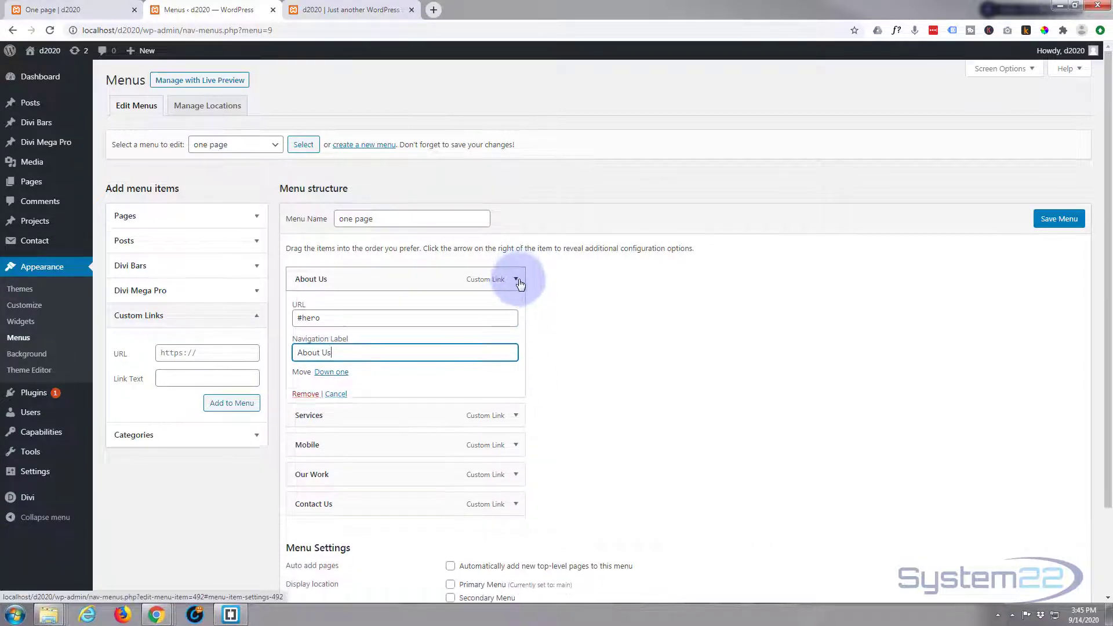
pyautogui.moveTo(401, 397)
pyautogui.mouseDown()
pyautogui.moveTo(390, 338)
pyautogui.moveTo(377, 410)
pyautogui.moveTo(385, 399)
pyautogui.mouseUp()
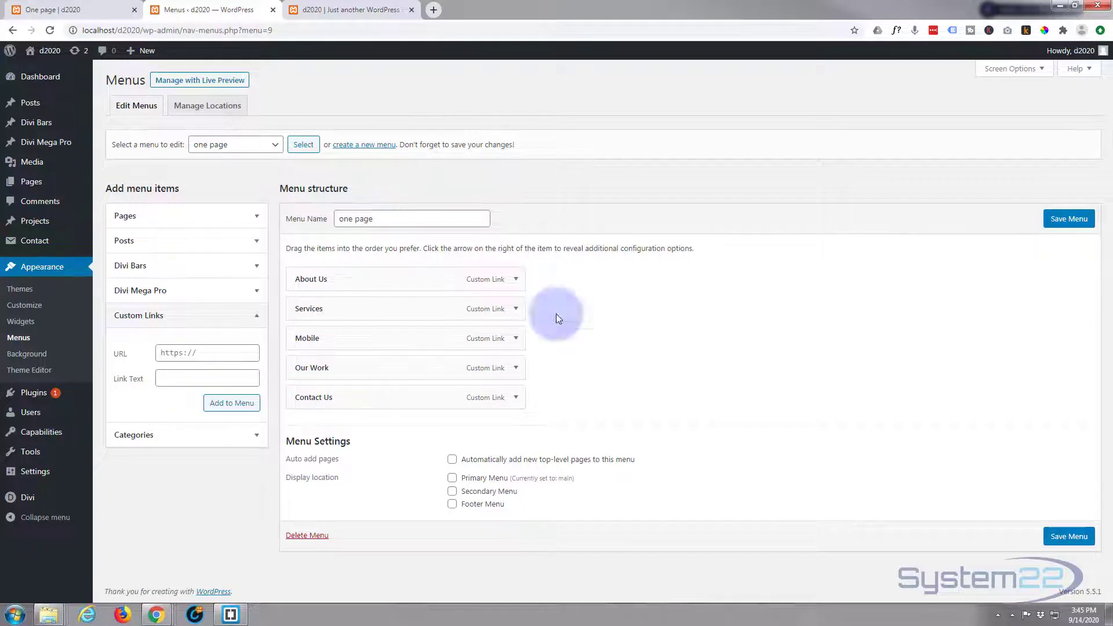
pyautogui.click(1068, 220)
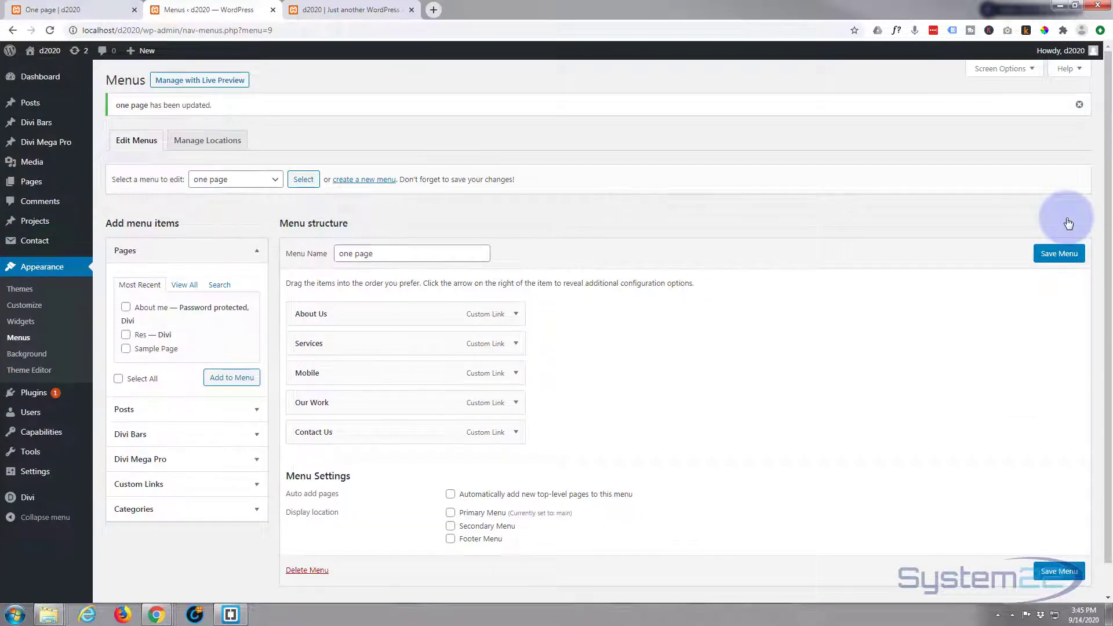
# Step: Check the site tab, return to Menus, and launch Divi's Theme Customizer
pyautogui.click(66, 10)
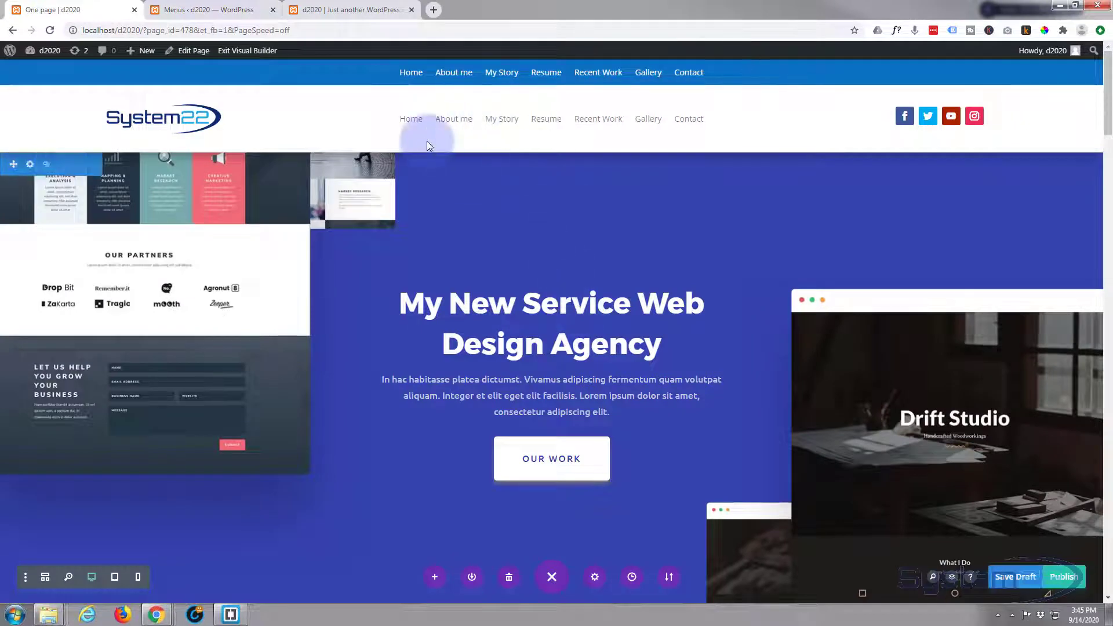
pyautogui.click(203, 9)
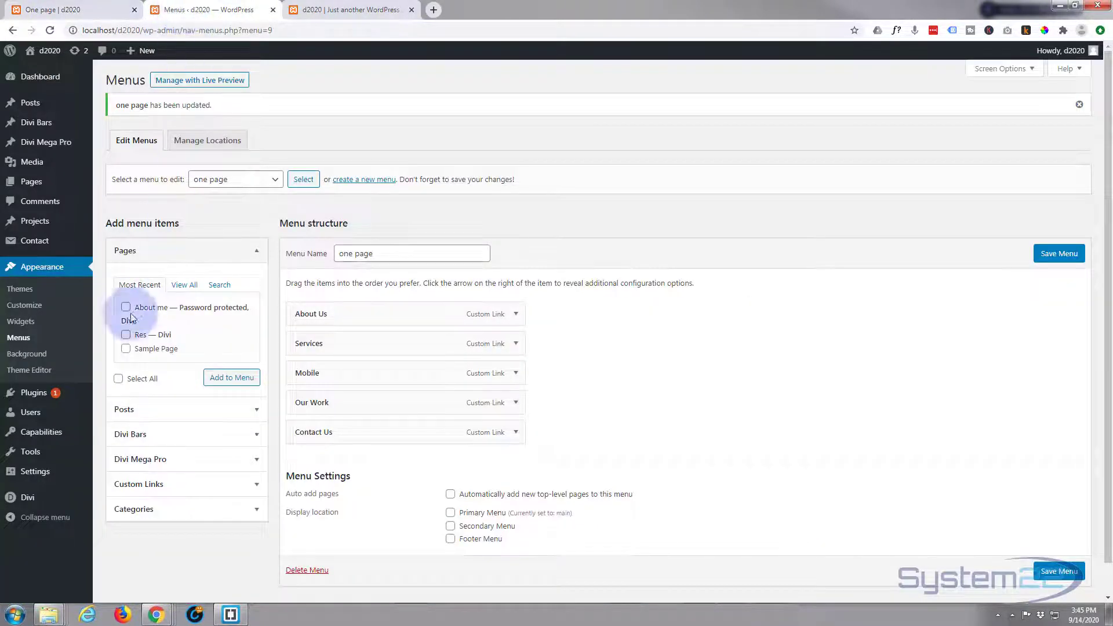
pyautogui.moveTo(28, 472)
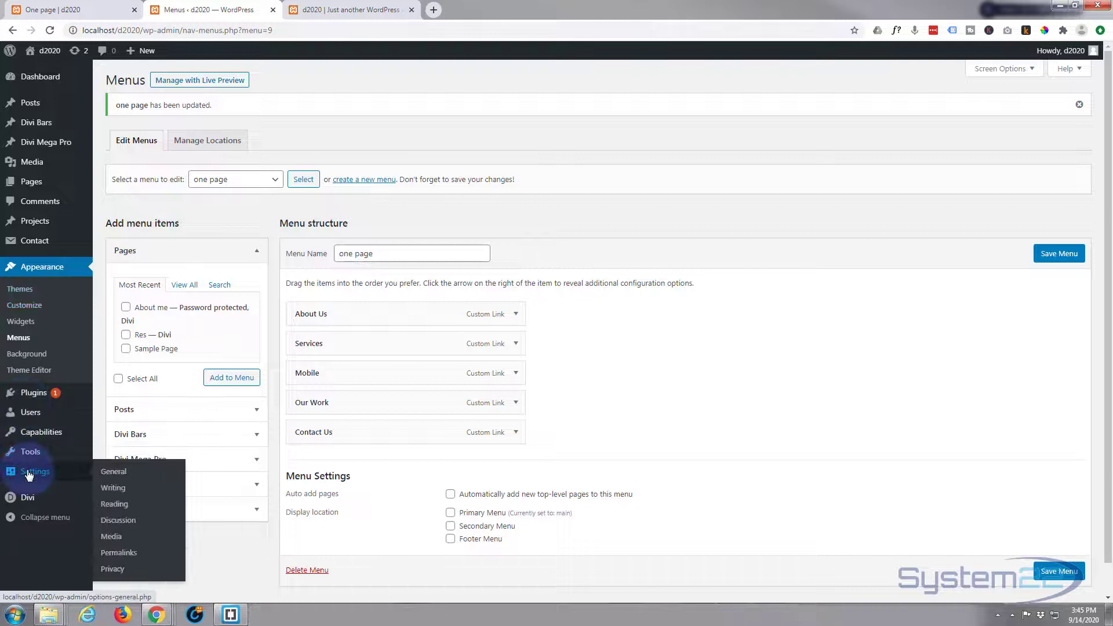
pyautogui.moveTo(23, 500)
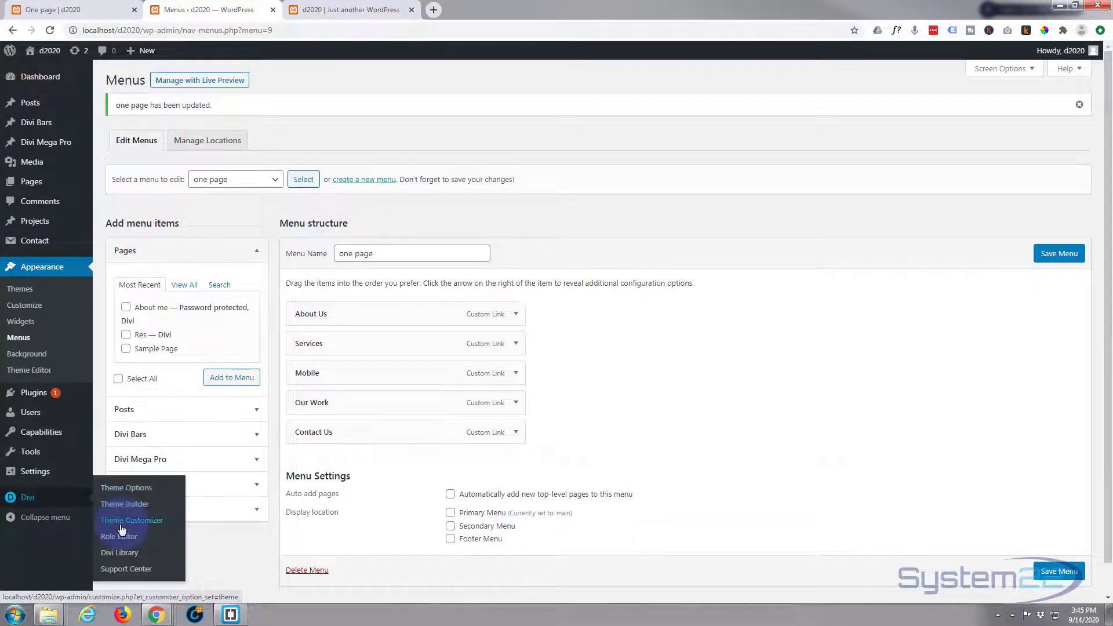
pyautogui.click(23, 311)
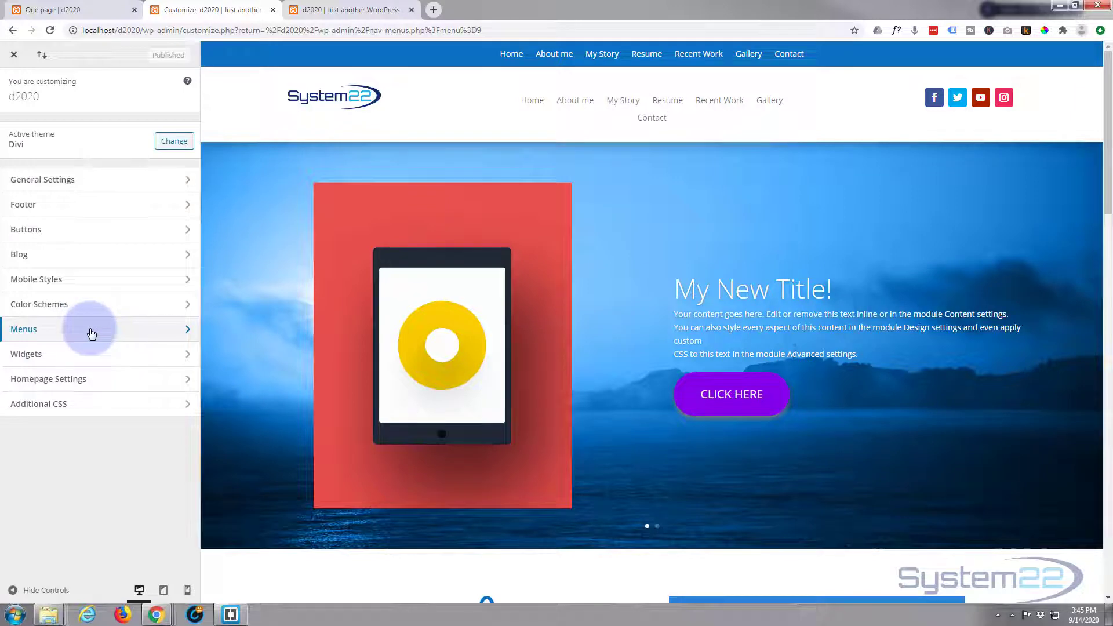
# Step: Set the 'one page' menu as the Primary Menu, preview the header links, and publish
pyautogui.click(91, 333)
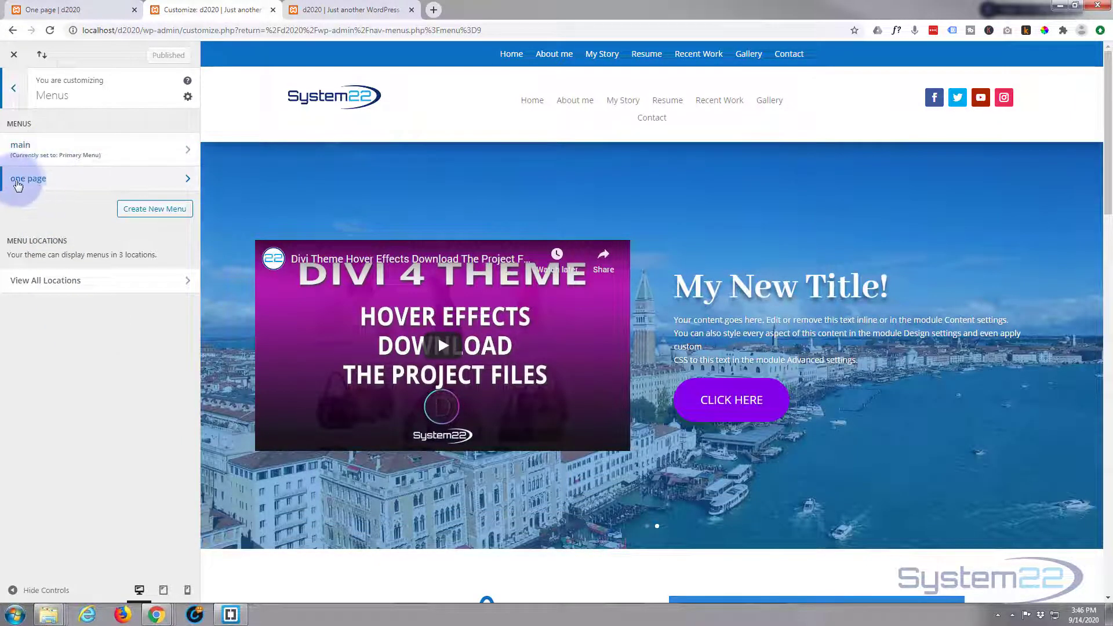
pyautogui.click(110, 179)
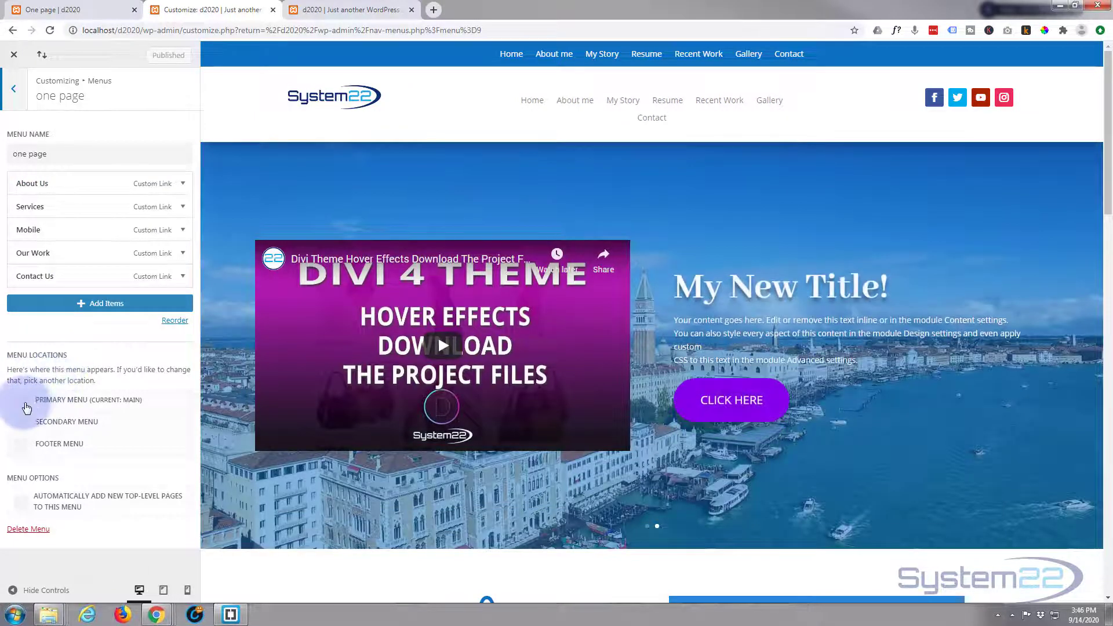
pyautogui.click(22, 404)
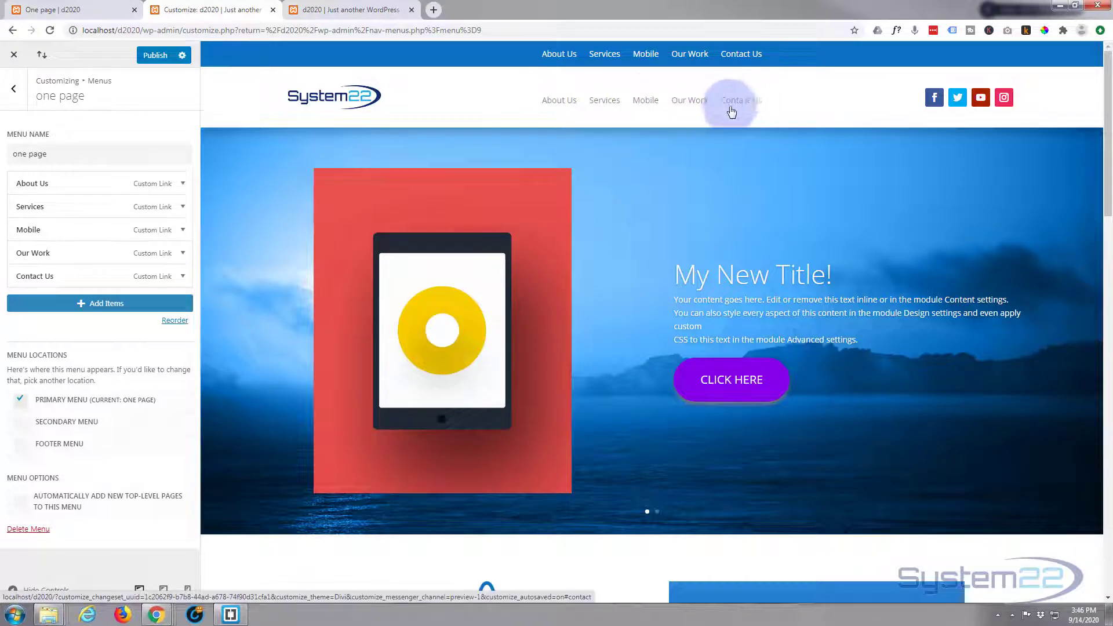
pyautogui.scroll(-3, 626, 220)
pyautogui.scroll(-2, 628, 221)
pyautogui.scroll(5, 628, 221)
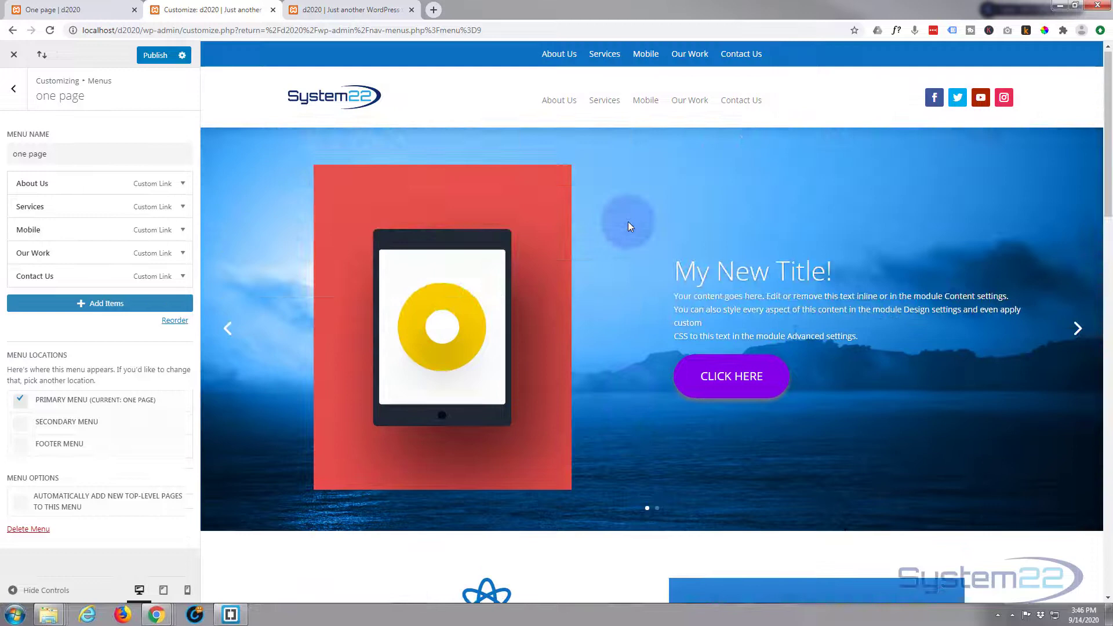
pyautogui.click(225, 107)
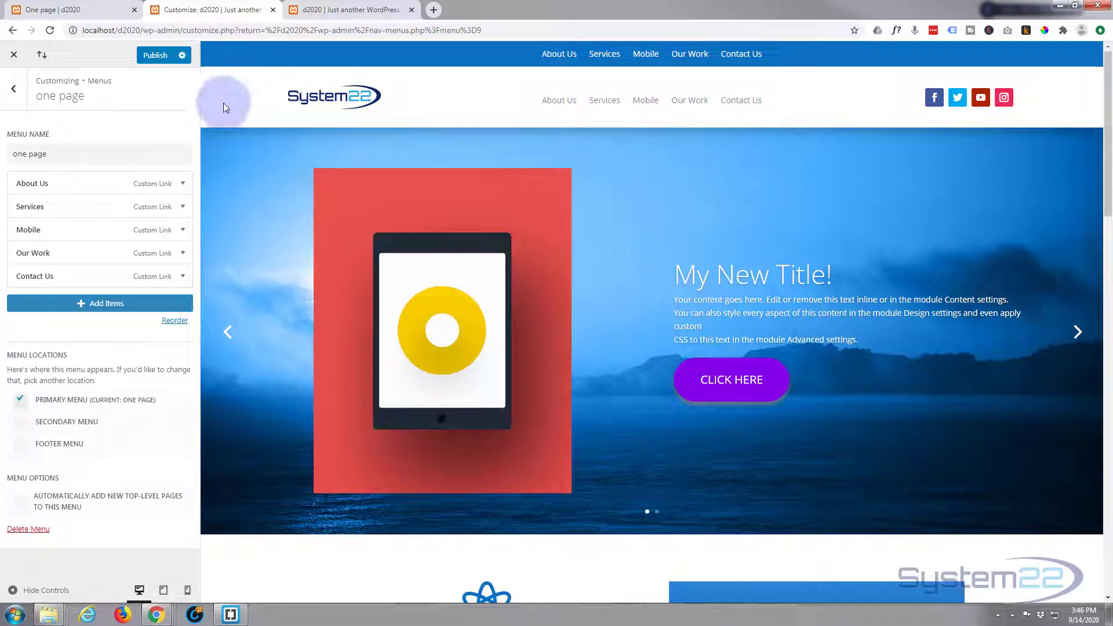
pyautogui.click(156, 56)
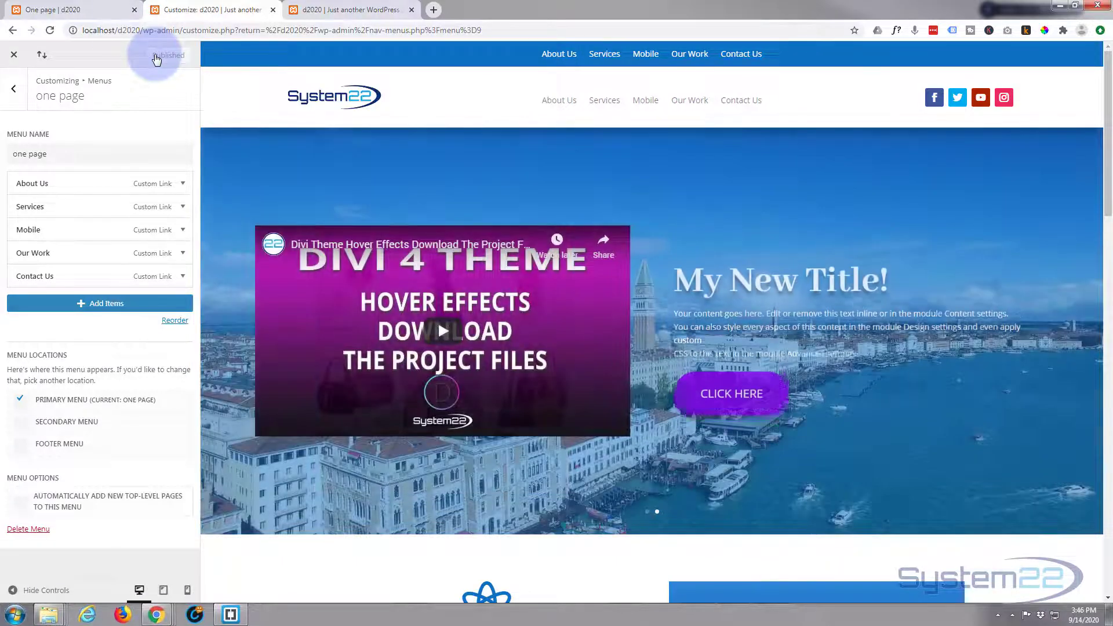
# Step: Reload the one page site and exit the Visual Builder to view it live
pyautogui.click(74, 10)
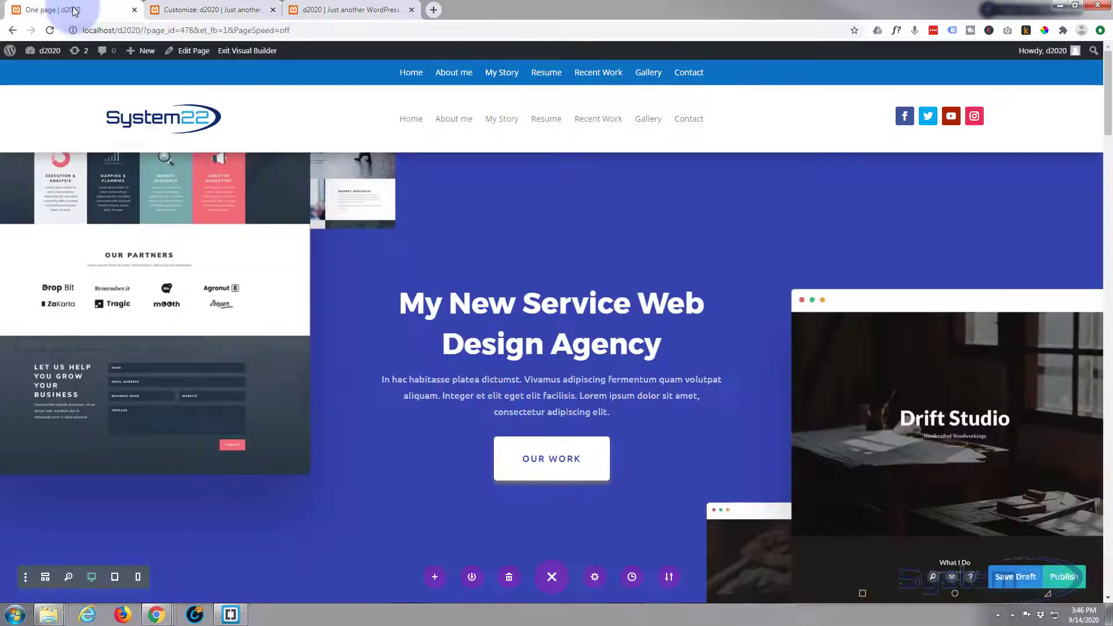
pyautogui.click(49, 31)
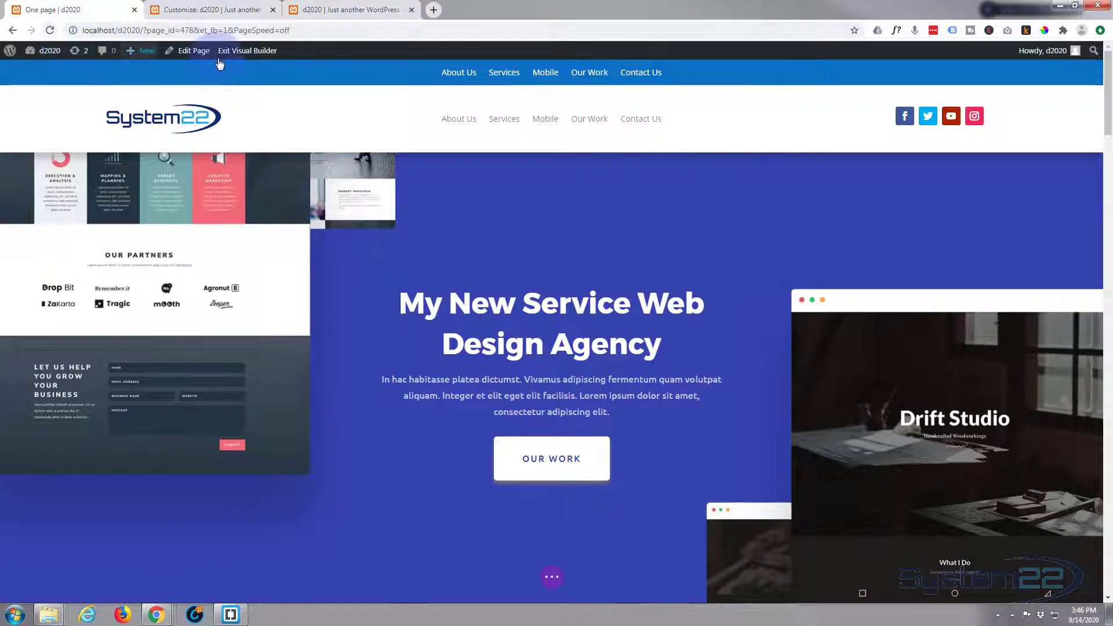
pyautogui.click(257, 53)
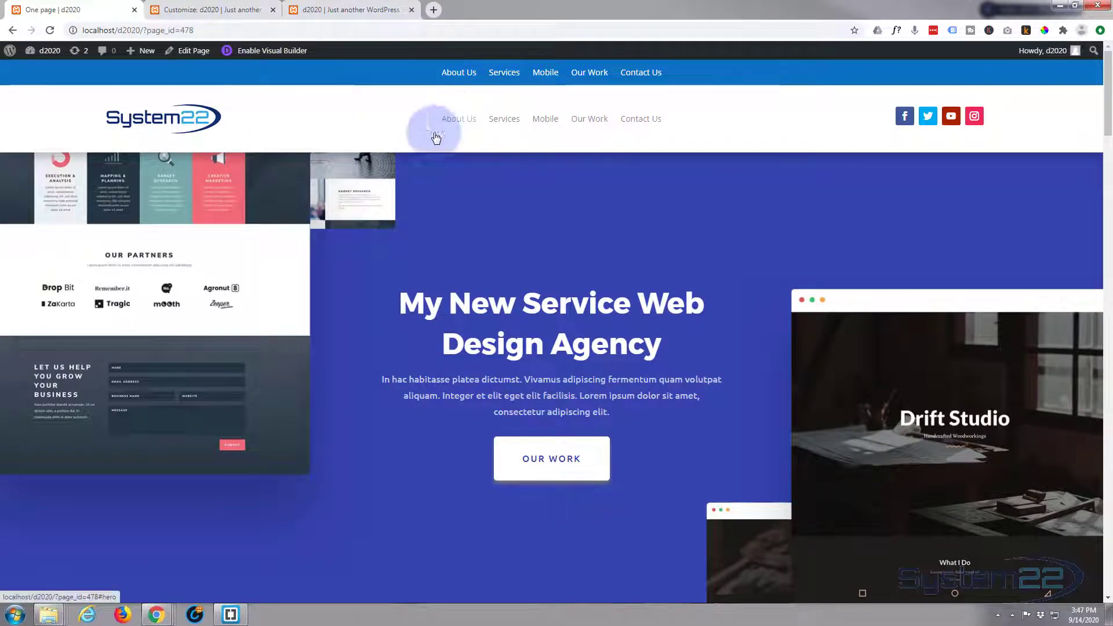
# Step: Test the header links: Services, Mobile, Our Work, Contact Us, then back to the top
pyautogui.click(504, 120)
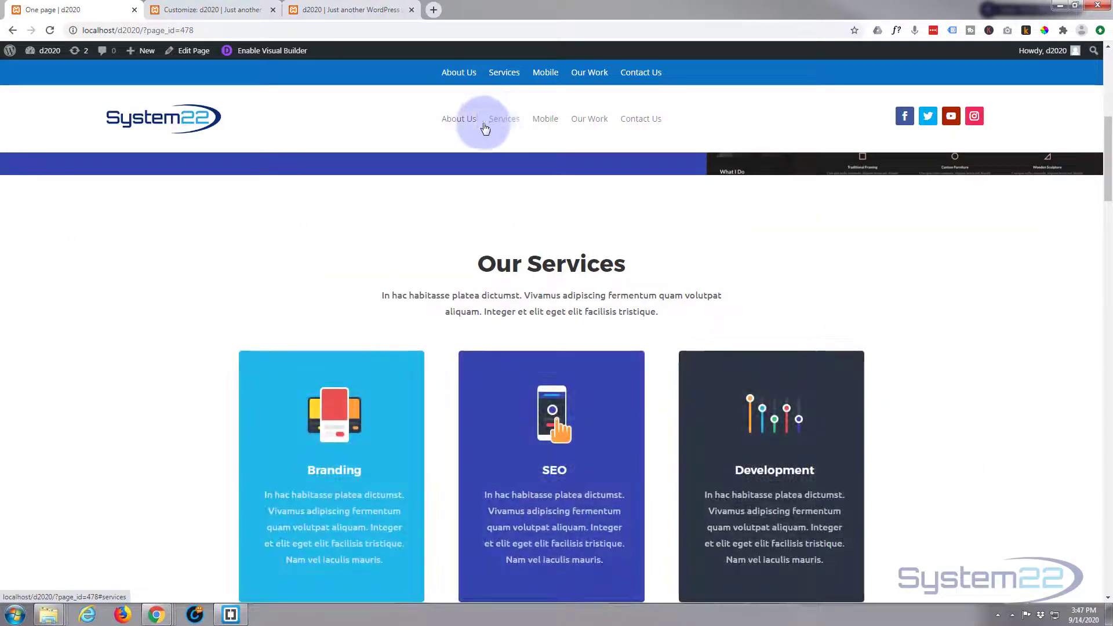
pyautogui.click(550, 121)
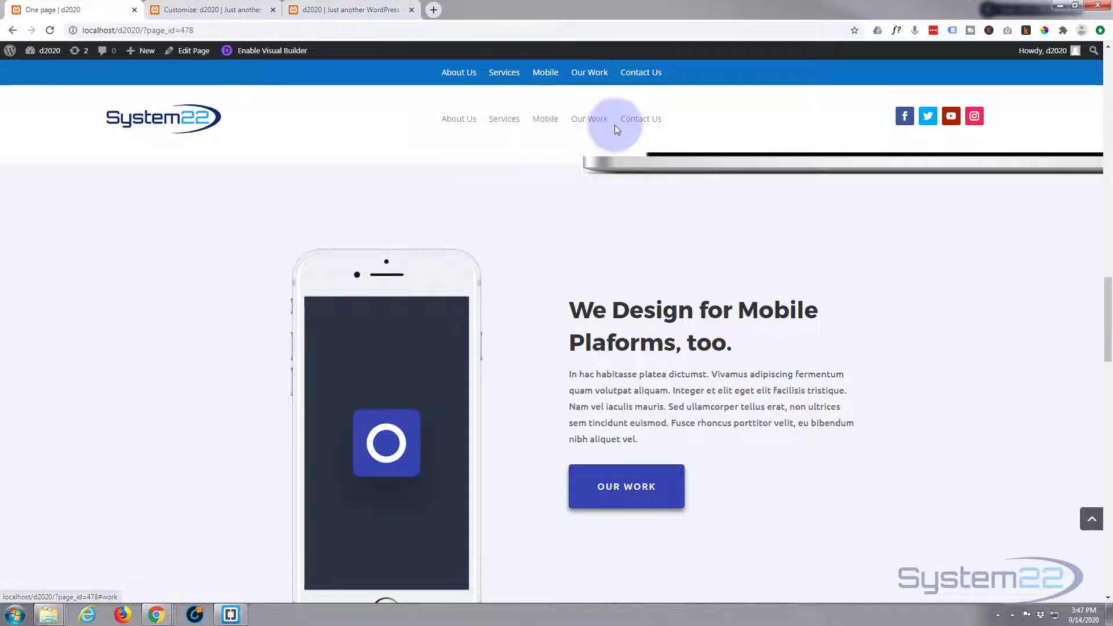
pyautogui.click(596, 122)
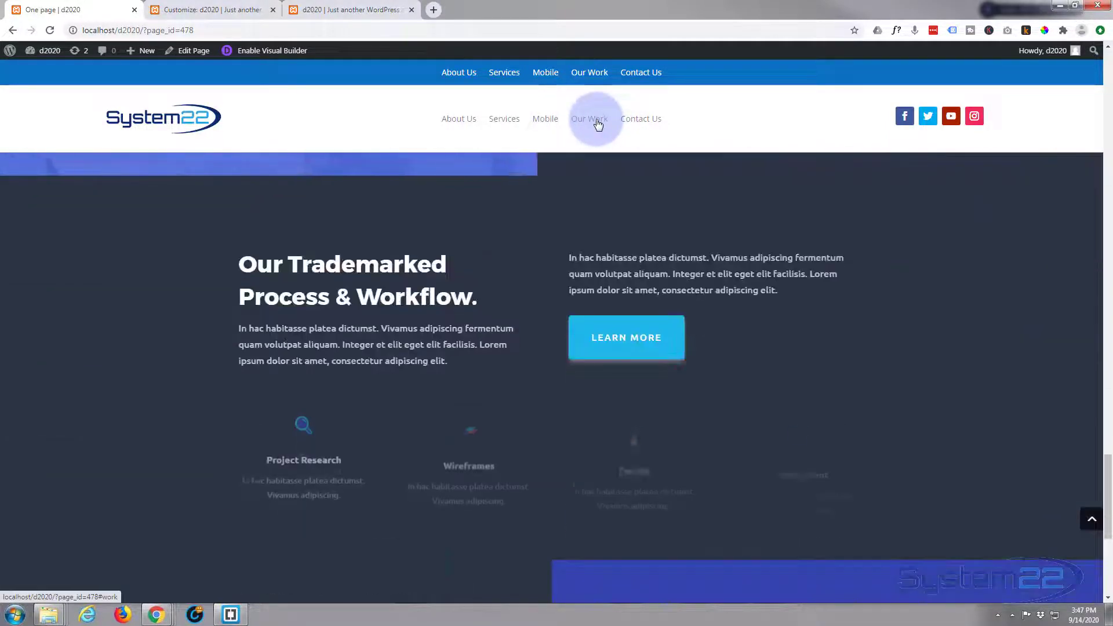
pyautogui.click(652, 123)
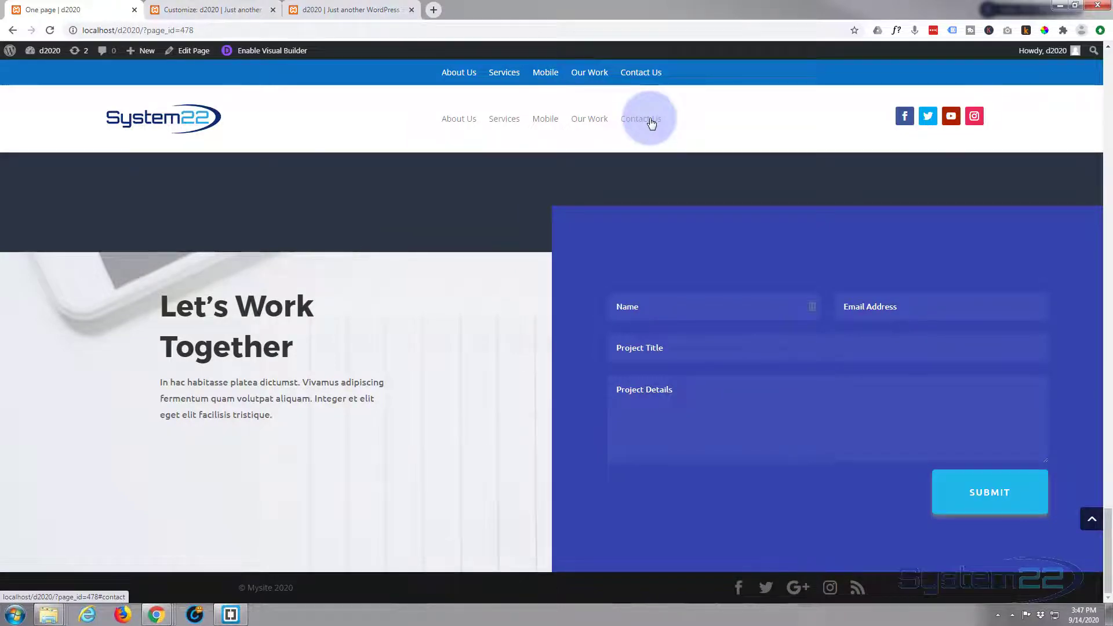
pyautogui.click(455, 120)
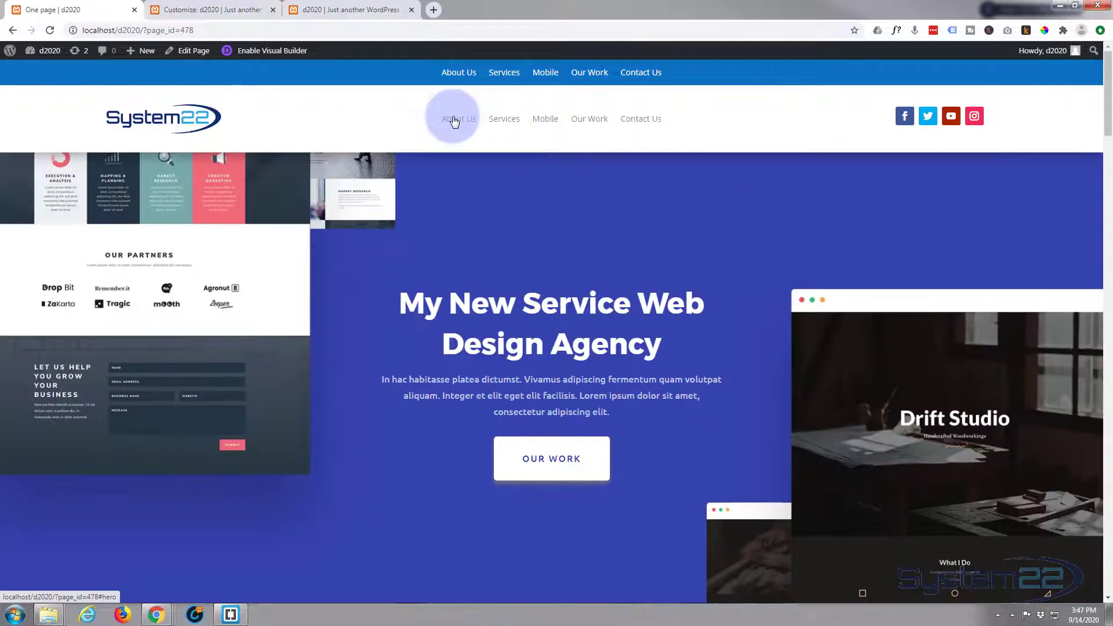